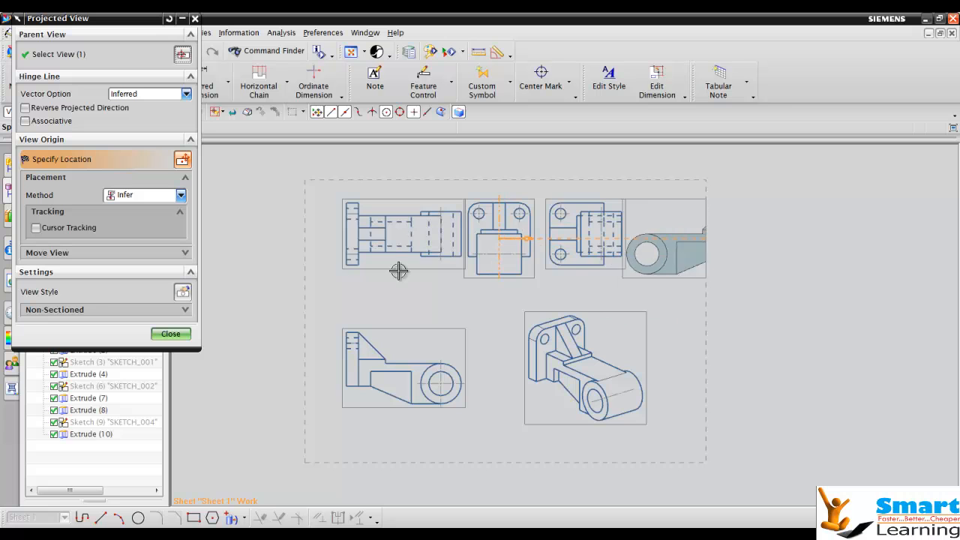
Close the projected view command and inspect the new sheet's Custom Size and Scale settings without creating a sheet
{"action": "left_click", "coordinate": [171, 334]}
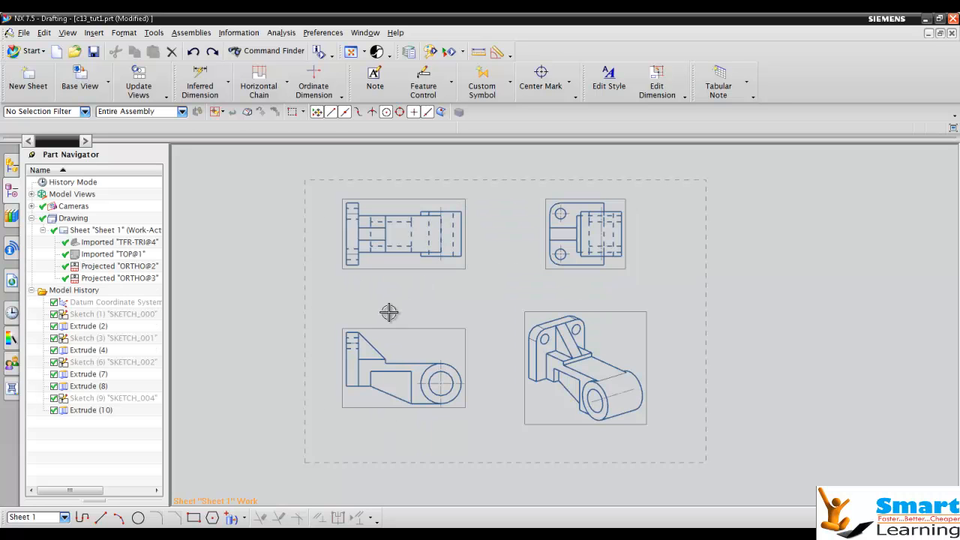
{"action": "left_click", "coordinate": [28, 78]}
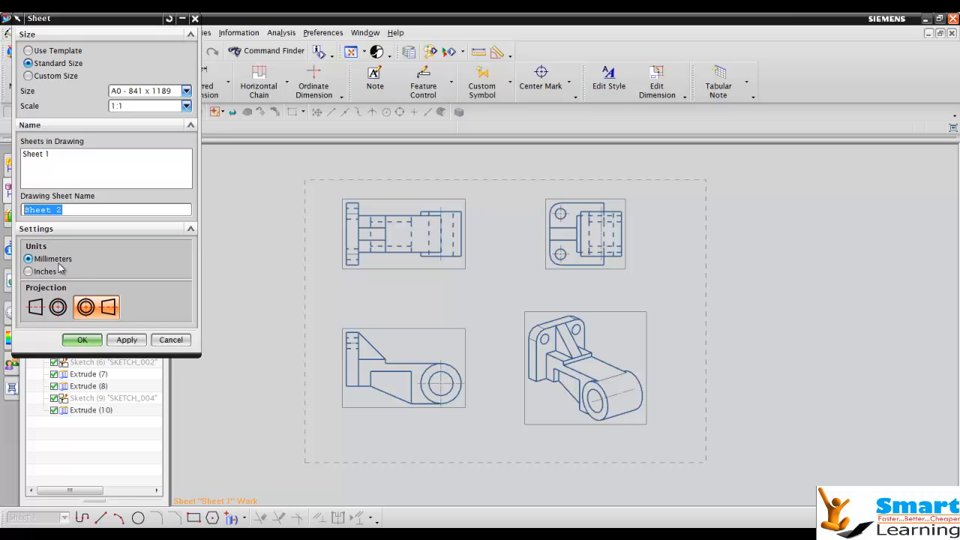
{"action": "left_click", "coordinate": [36, 78]}
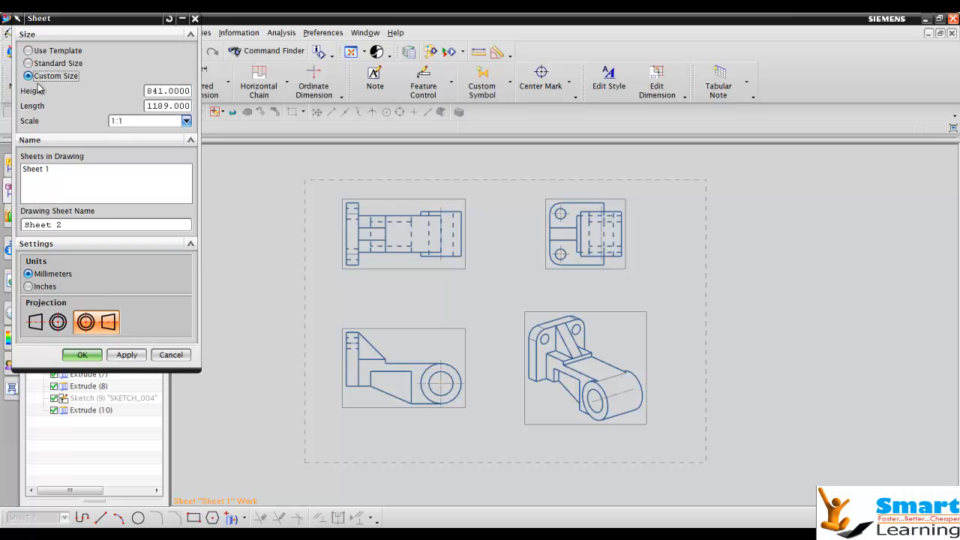
{"action": "left_click", "coordinate": [145, 123]}
{"action": "left_click", "coordinate": [144, 125]}
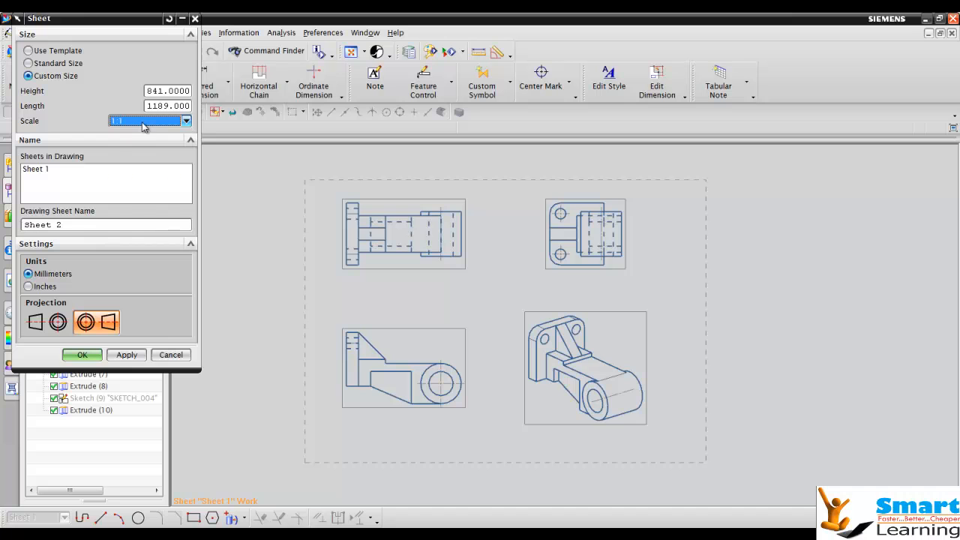
{"action": "left_click", "coordinate": [171, 355]}
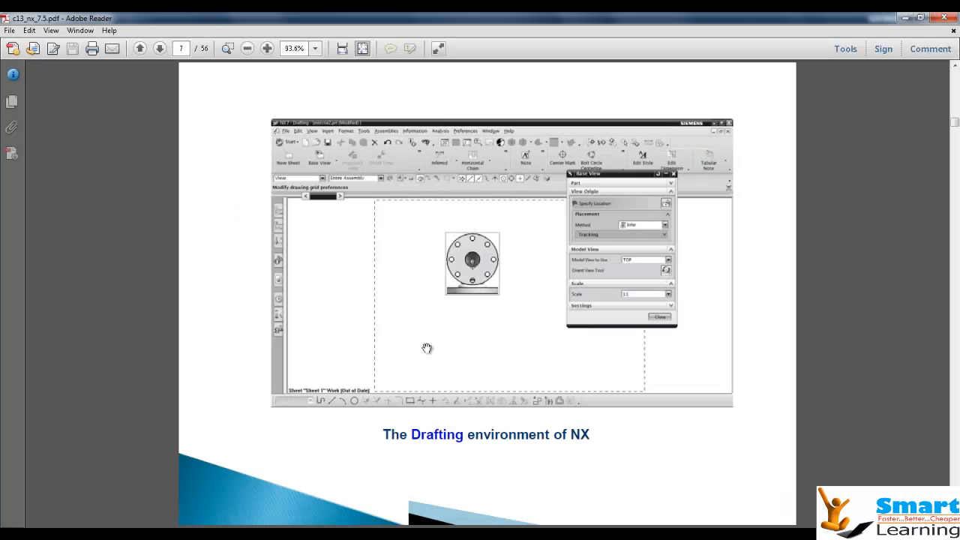
Read the PDF slides in Adobe Reader on editing sheet parameters, drawing view types and generating the base view
{"action": "scroll", "coordinate": [427, 348], "scroll_direction": "down", "scroll_amount": 3}
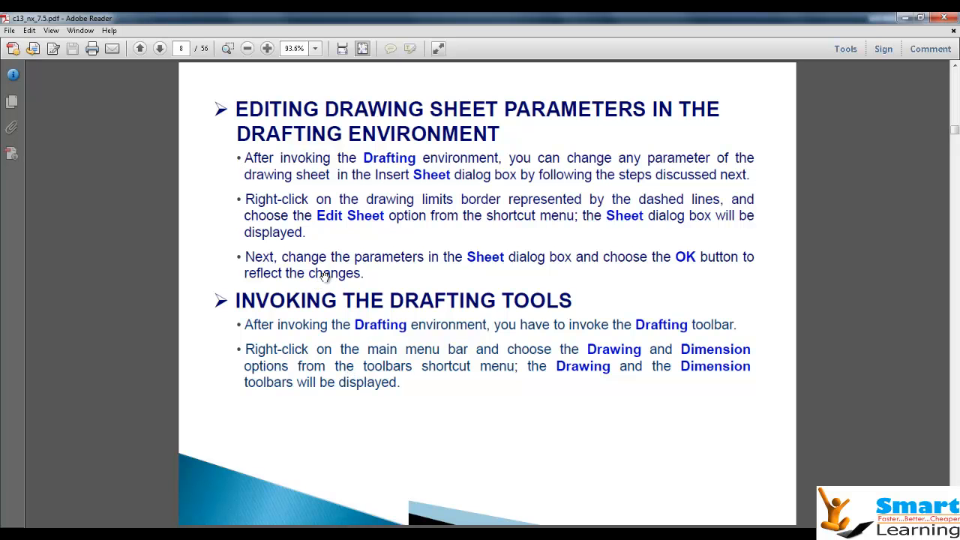
{"action": "scroll", "coordinate": [352, 285], "scroll_direction": "down", "scroll_amount": 3}
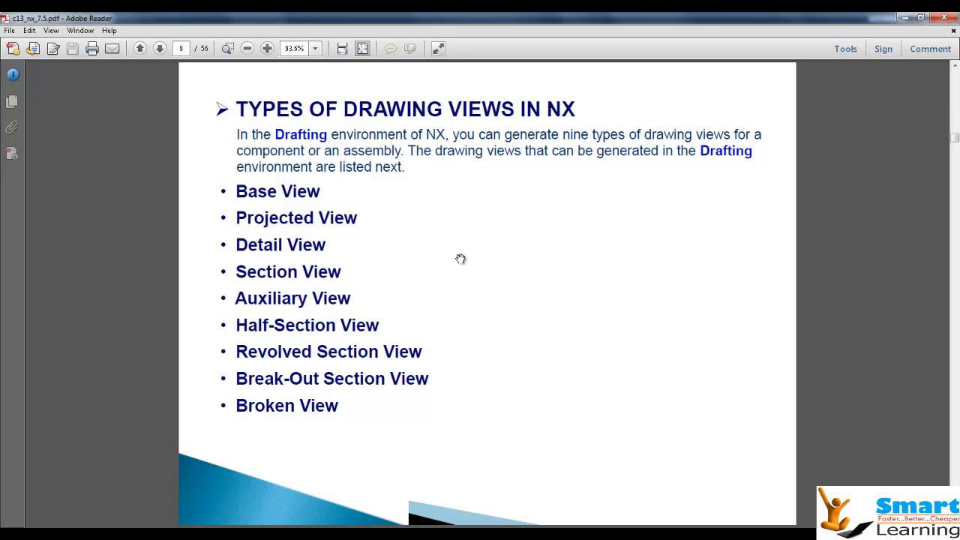
{"action": "scroll", "coordinate": [461, 259], "scroll_direction": "down", "scroll_amount": 1}
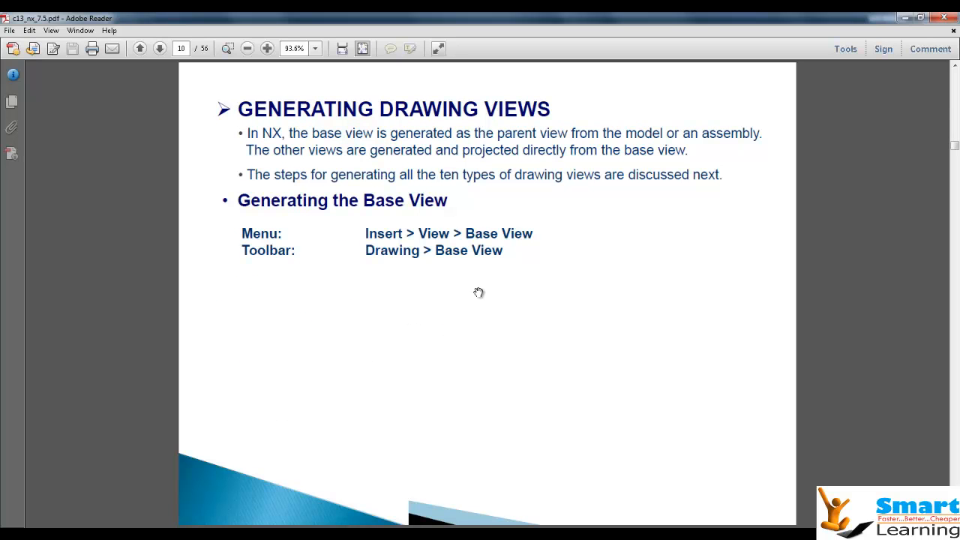
{"action": "scroll", "coordinate": [478, 297], "scroll_direction": "down", "scroll_amount": 1}
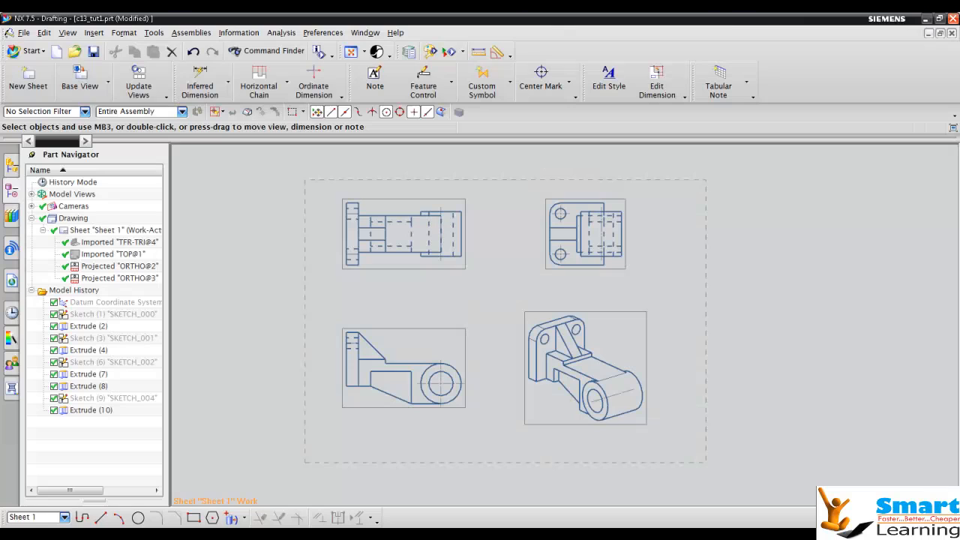
Examine the Base View settings in NX and the matching PDF slides, without placing a view
{"action": "left_click", "coordinate": [79, 81]}
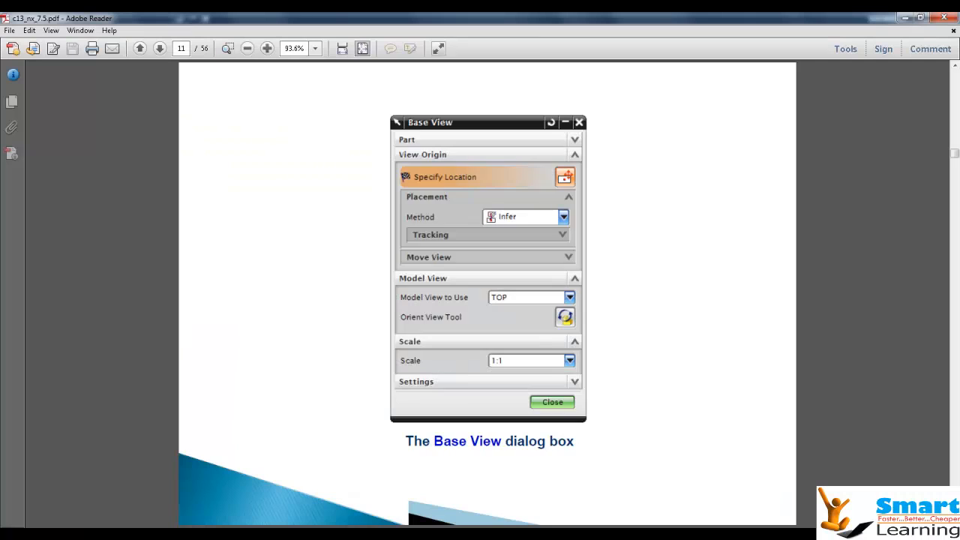
{"action": "scroll", "coordinate": [384, 366], "scroll_direction": "down", "scroll_amount": 3}
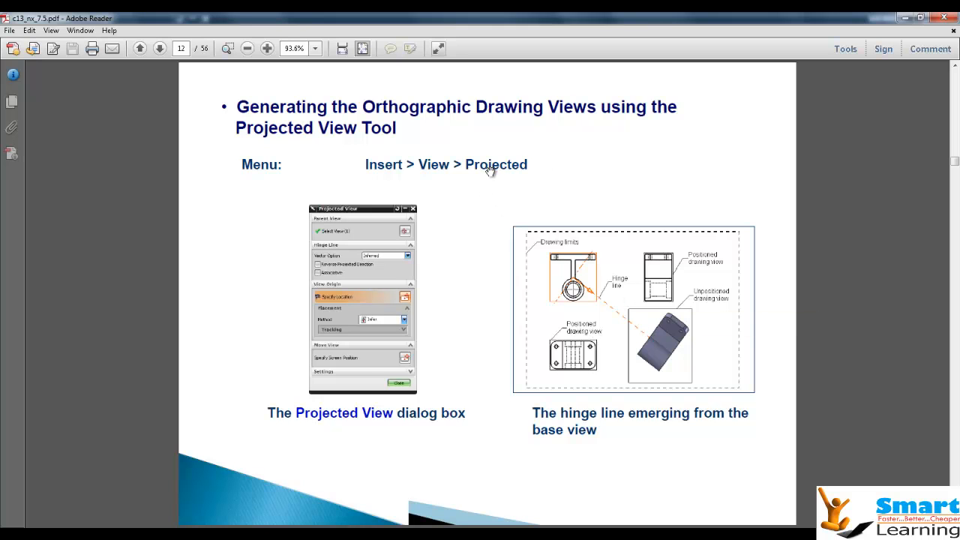
{"action": "left_click", "coordinate": [55, 516]}
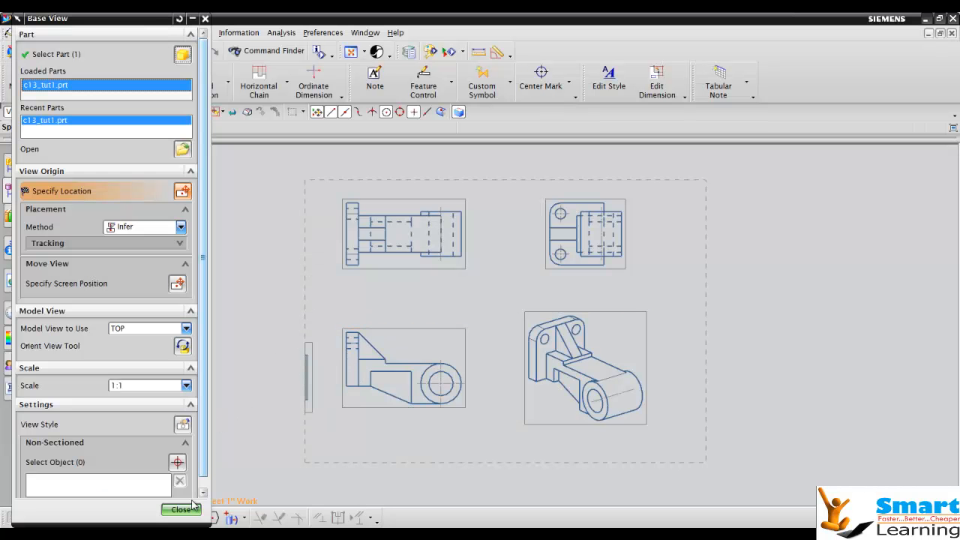
{"action": "left_click", "coordinate": [181, 510]}
Preview a projected view from the TOP@1 view with an inferred hinge line
{"action": "left_click", "coordinate": [447, 270]}
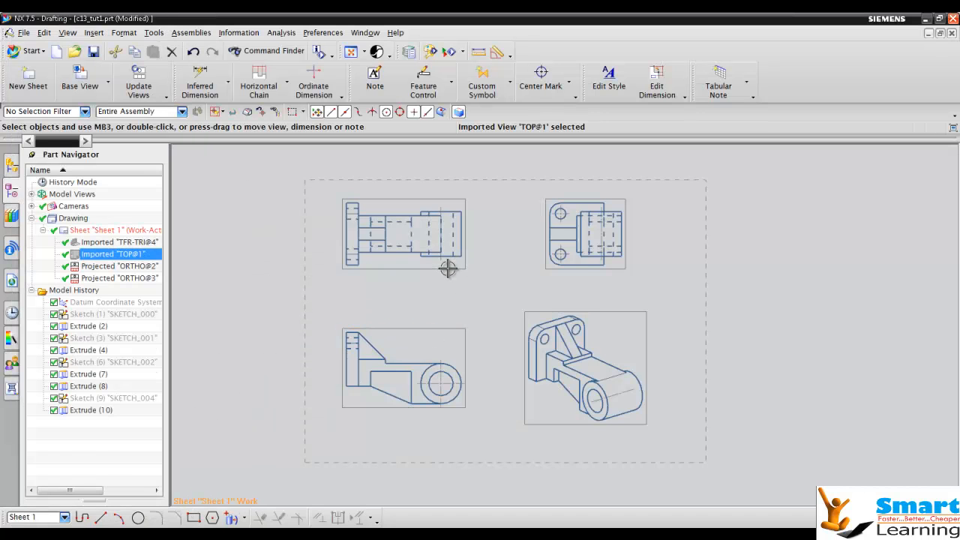
{"action": "right_click", "coordinate": [449, 272]}
{"action": "left_click", "coordinate": [487, 302]}
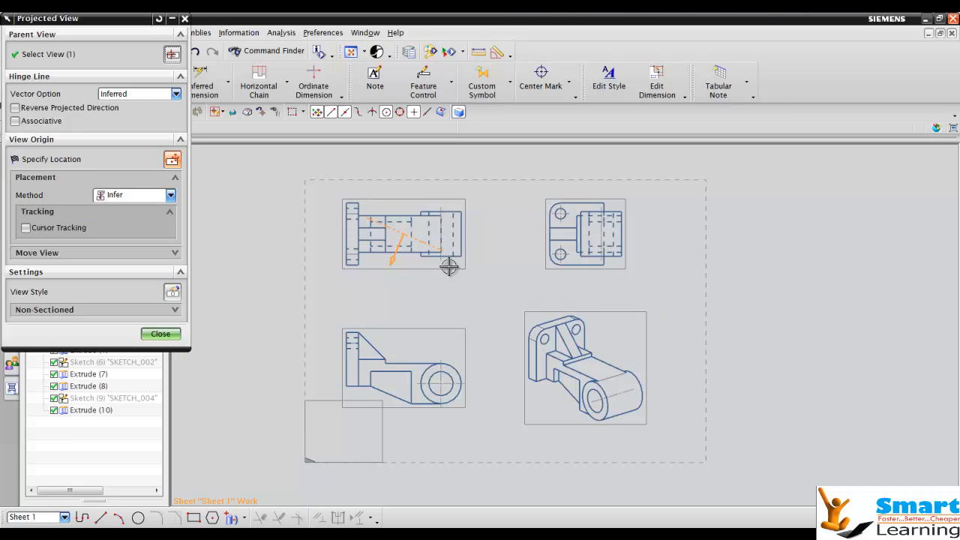
{"action": "left_click", "coordinate": [550, 244]}
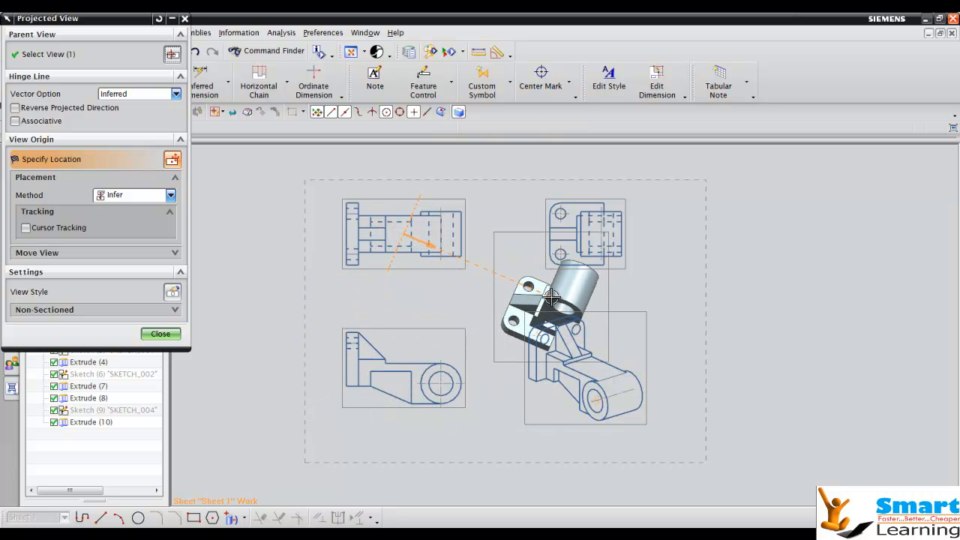
{"action": "left_click", "coordinate": [160, 334]}
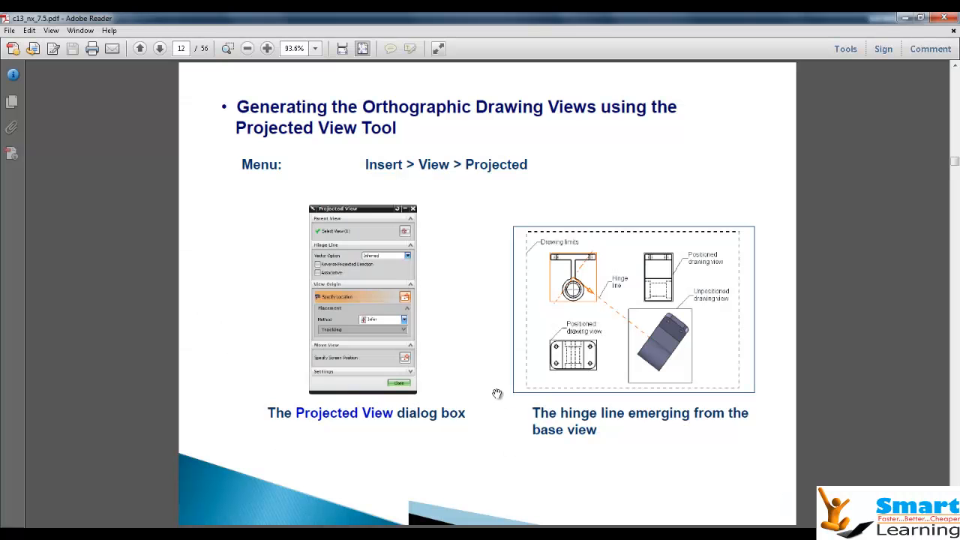
Review the Detail View slide, then in NX create a circular 2:1 detail of the lower hole in view ORTHO@3 and place it beside that view
{"action": "scroll", "coordinate": [497, 394], "scroll_direction": "down", "scroll_amount": 1}
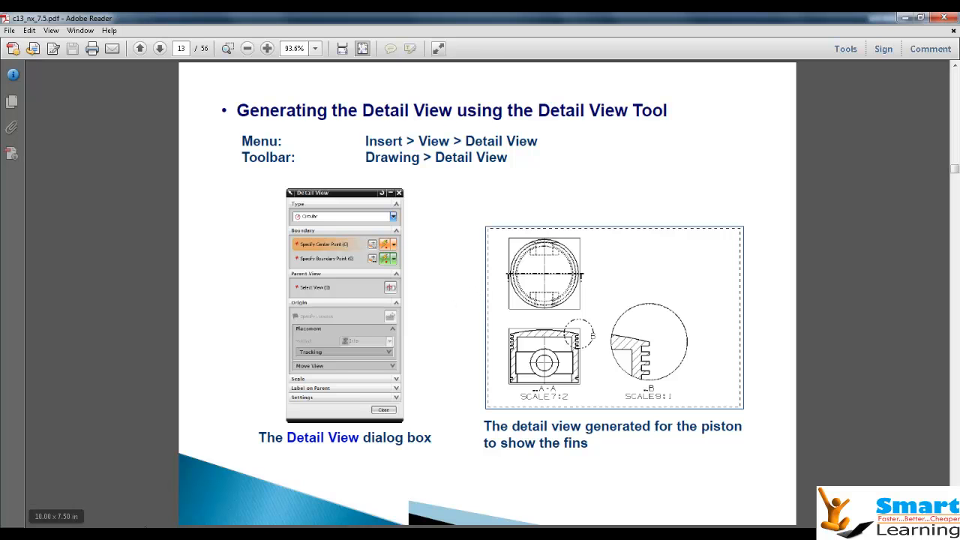
{"action": "left_click", "coordinate": [120, 534]}
{"action": "scroll", "coordinate": [549, 267], "scroll_direction": "up", "scroll_amount": 4}
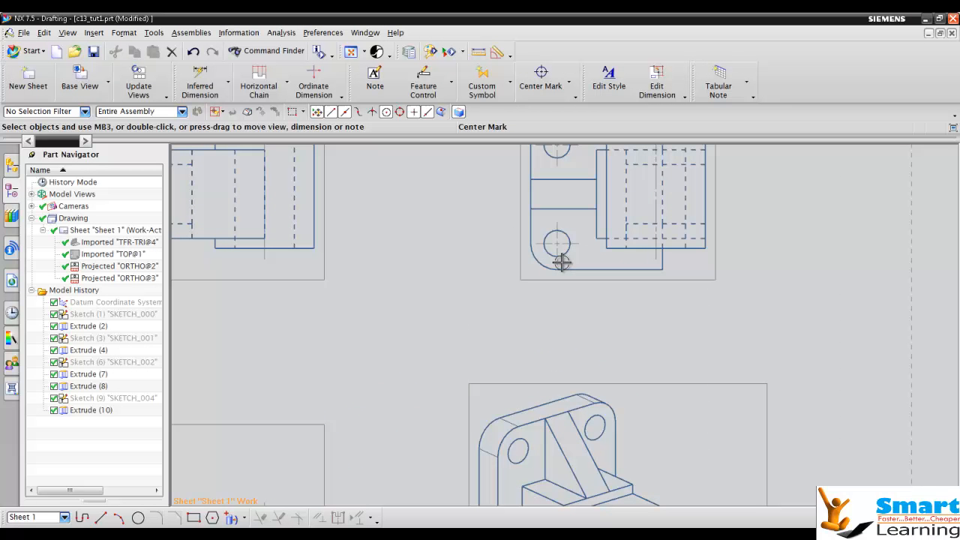
{"action": "left_click", "coordinate": [519, 262]}
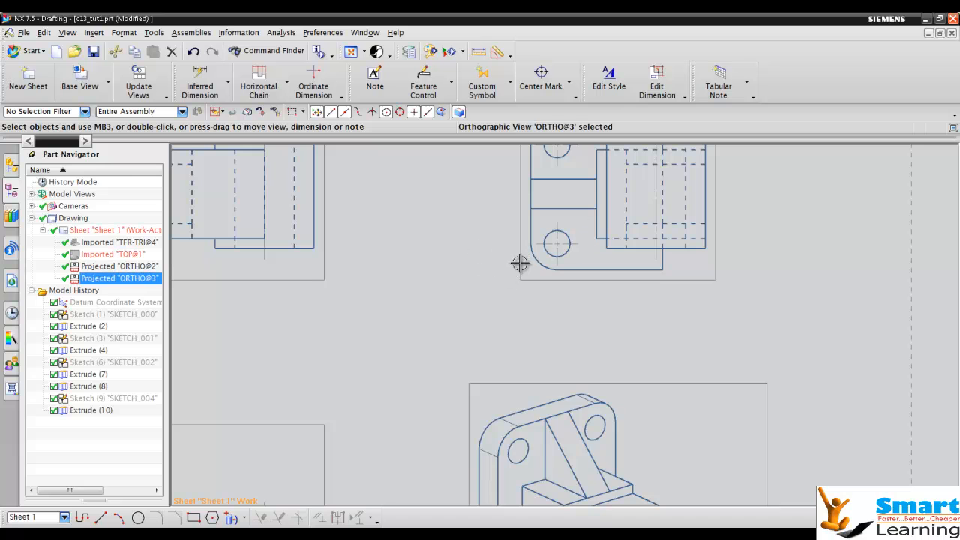
{"action": "right_click", "coordinate": [519, 262]}
{"action": "left_click", "coordinate": [556, 310]}
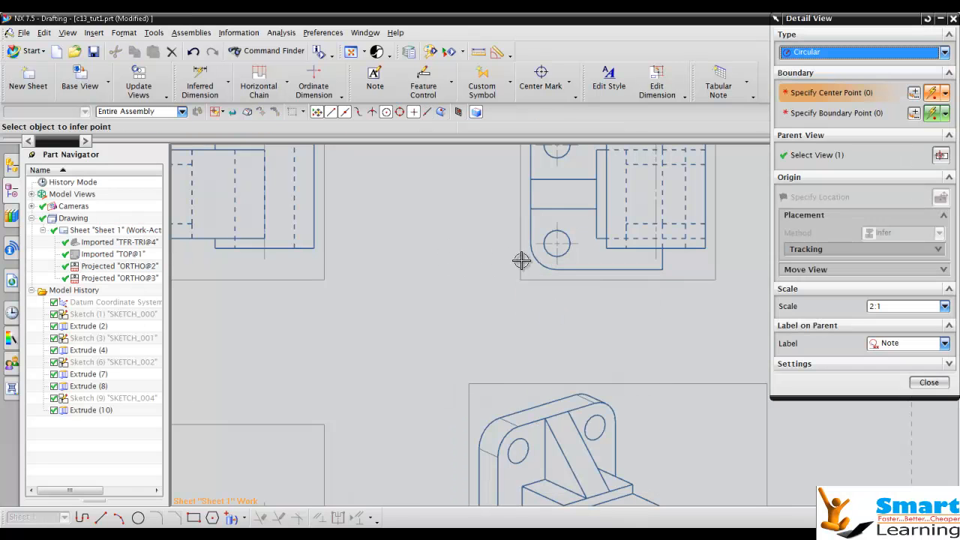
{"action": "left_click", "coordinate": [557, 243]}
{"action": "left_click", "coordinate": [522, 272]}
{"action": "left_click", "coordinate": [411, 306]}
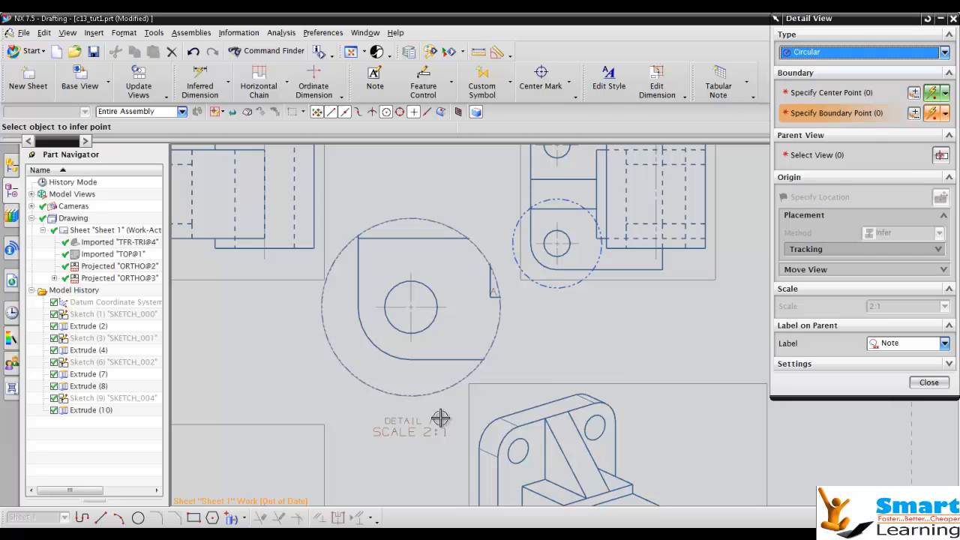
{"action": "left_click", "coordinate": [928, 383]}
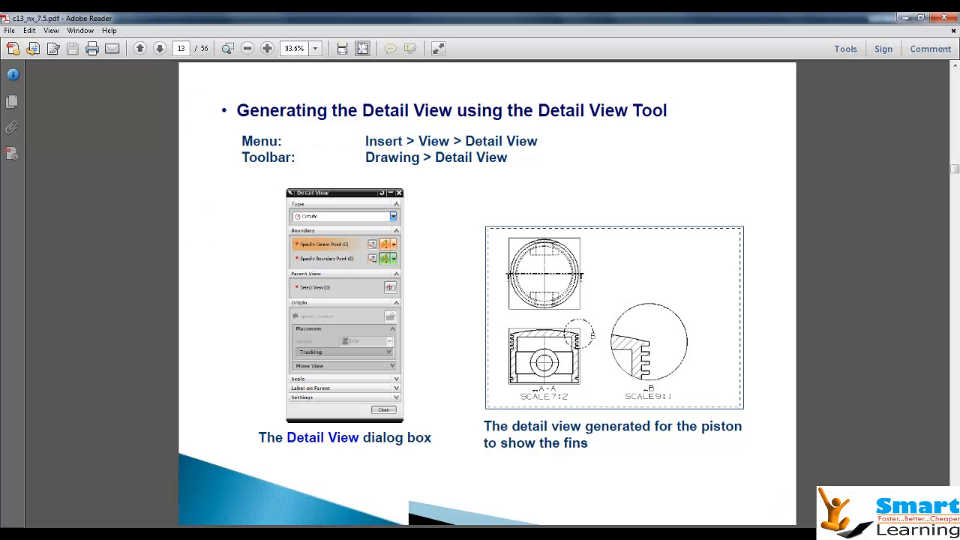
Check the view label slide, then in NX open the detail view's label style and set its letter format to A-A
{"action": "scroll", "coordinate": [466, 391], "scroll_direction": "down", "scroll_amount": 1}
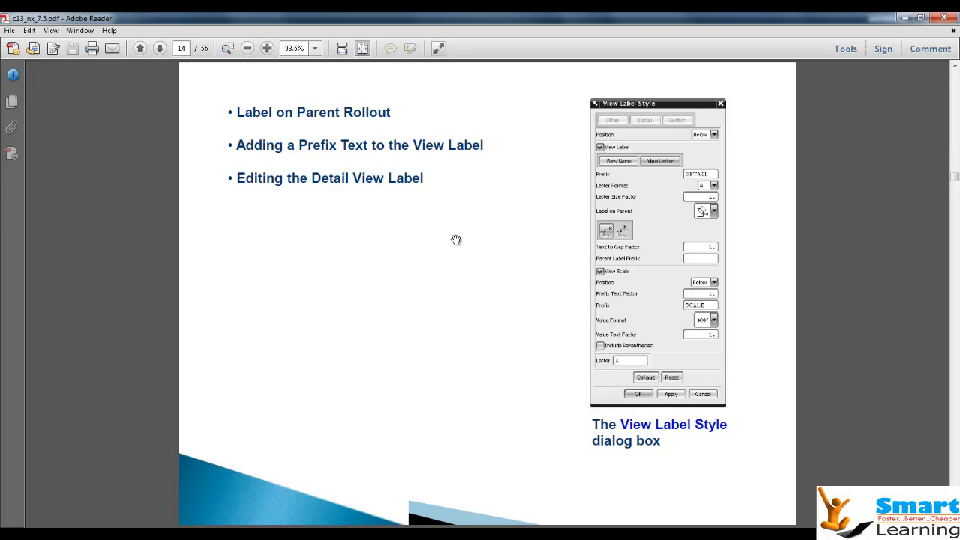
{"action": "left_click", "coordinate": [56, 517]}
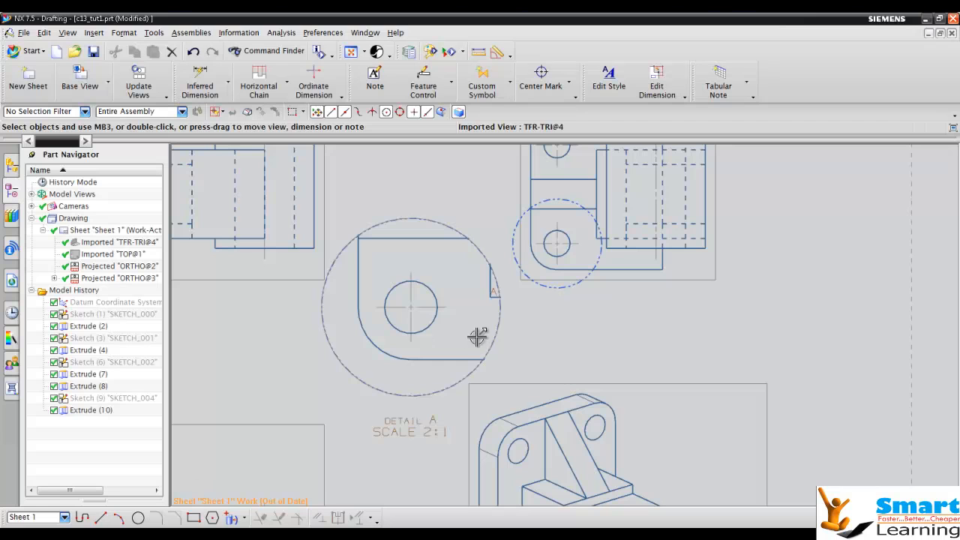
{"action": "double_click", "coordinate": [414, 432]}
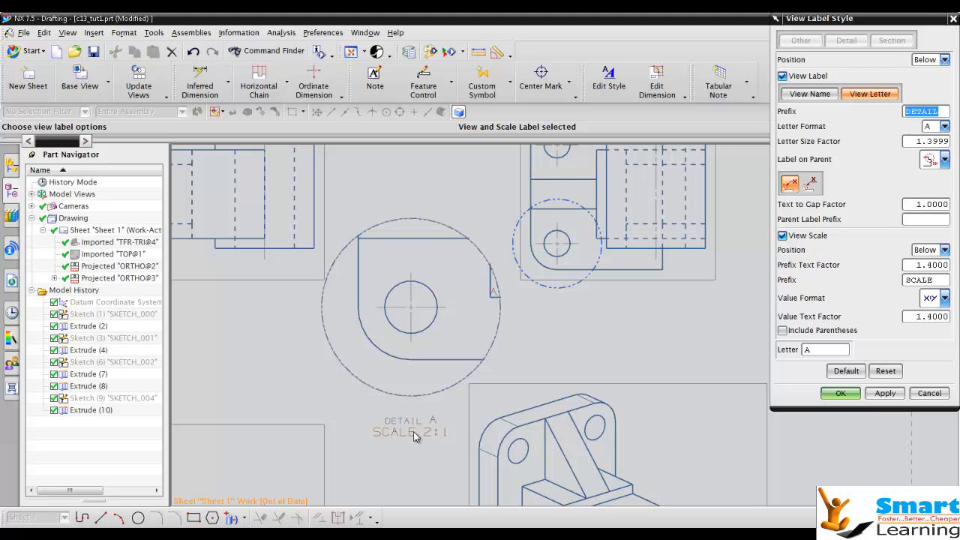
{"action": "left_click_drag", "start_coordinate": [829, 26], "coordinate": [686, 51]}
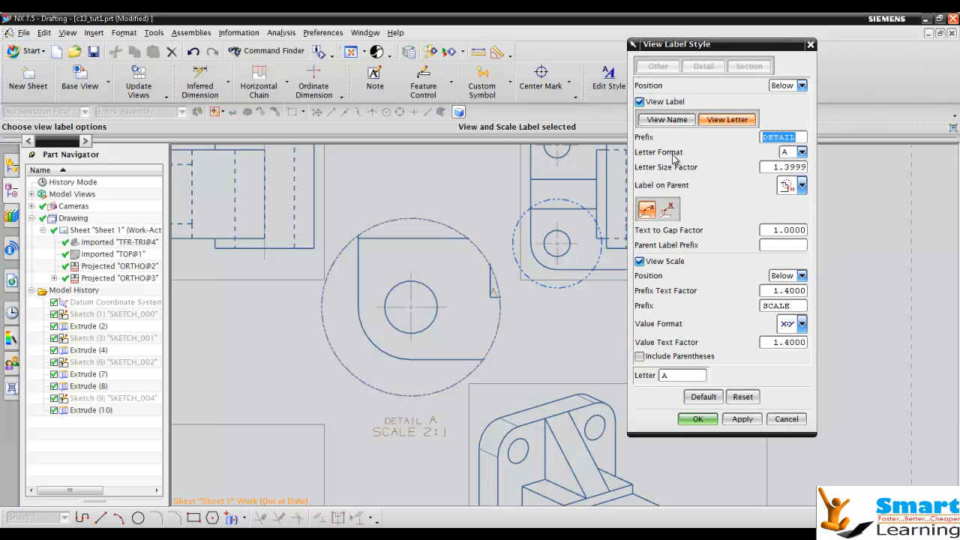
{"action": "left_click", "coordinate": [801, 152]}
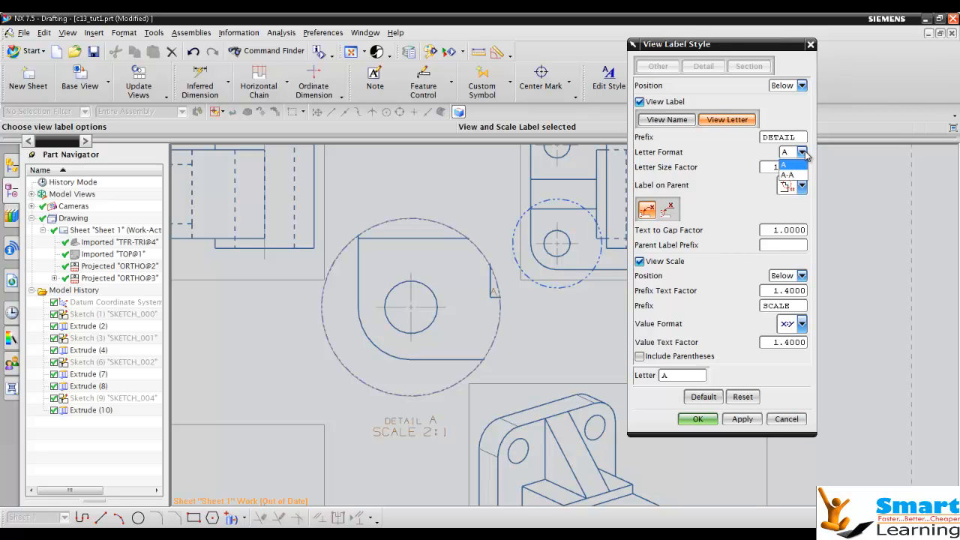
{"action": "left_click", "coordinate": [788, 176]}
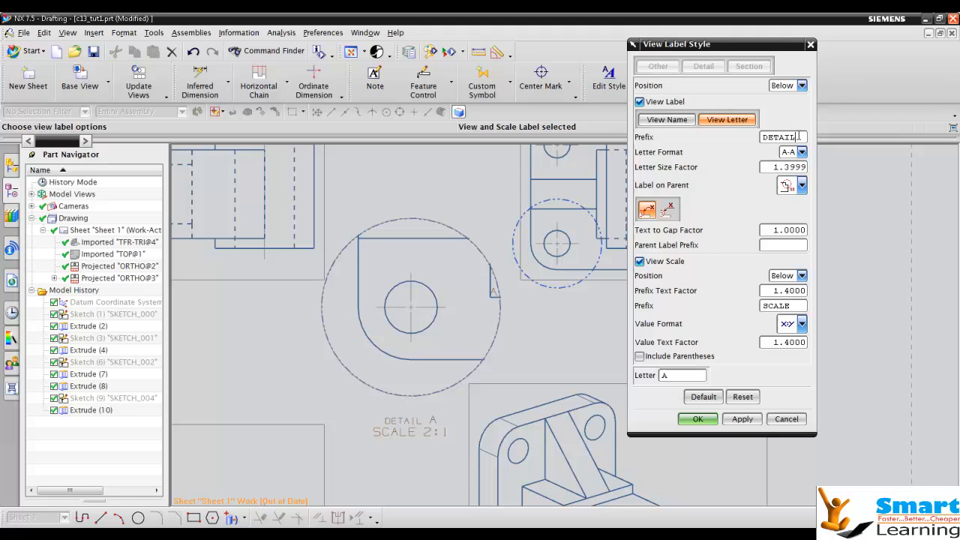
Label the detail view by its view name and apply the Above position for the view scale
{"action": "left_click", "coordinate": [669, 122]}
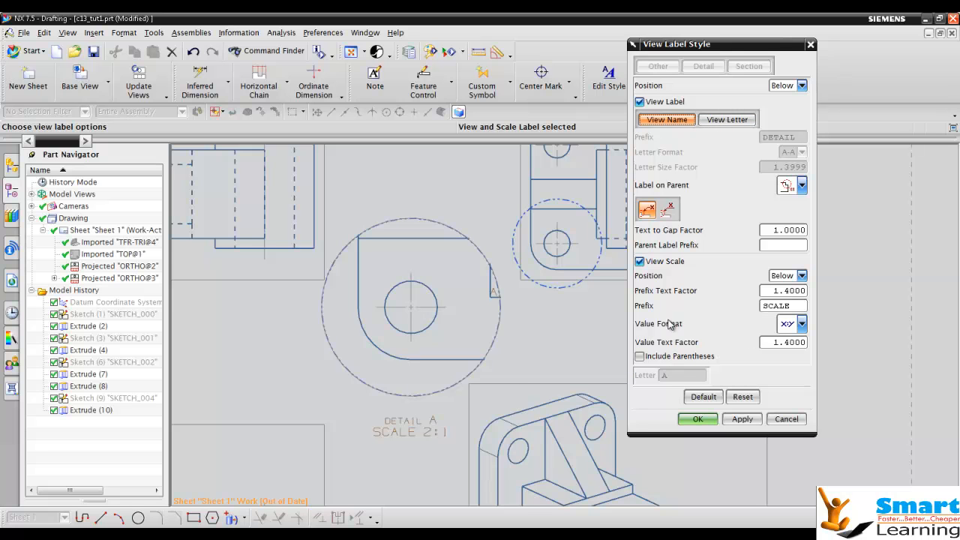
{"action": "left_click", "coordinate": [800, 276]}
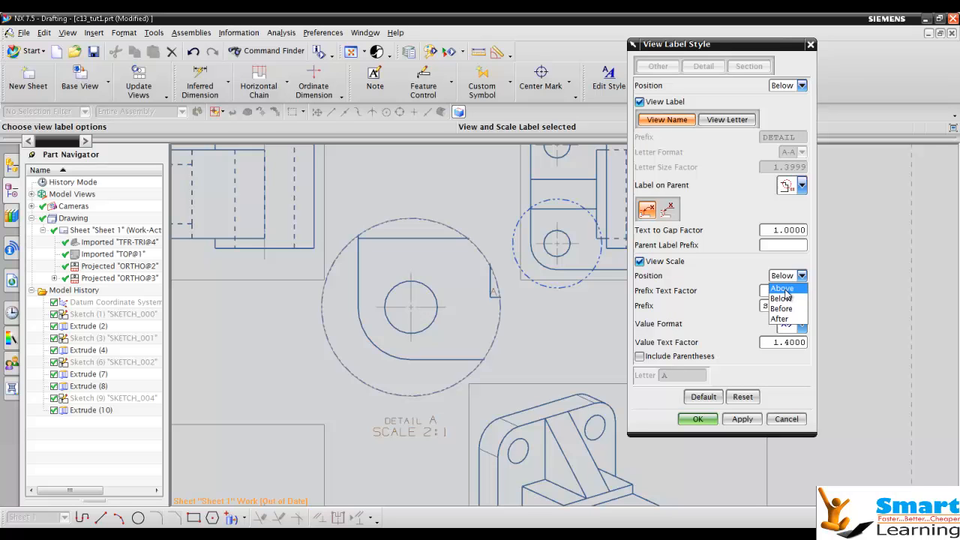
{"action": "left_click", "coordinate": [782, 288]}
{"action": "left_click", "coordinate": [741, 418]}
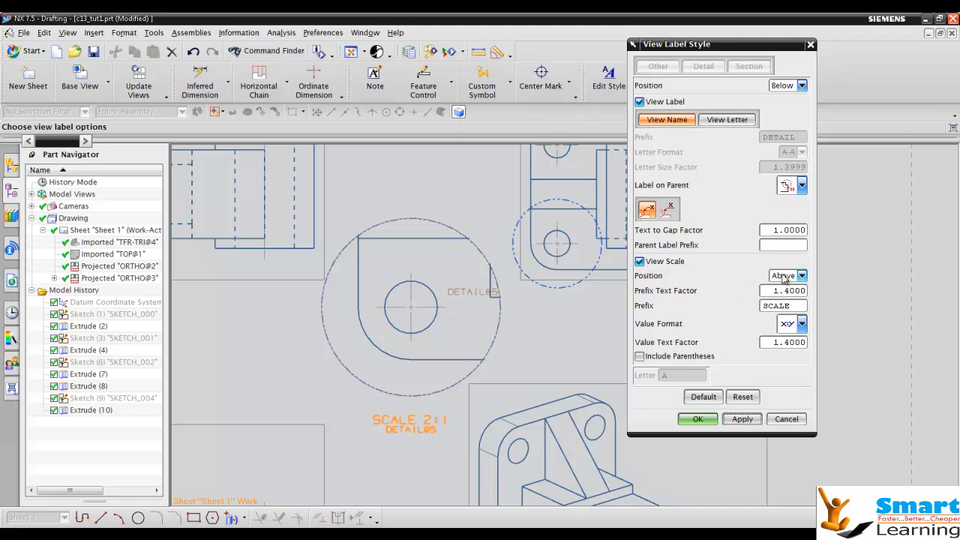
Set the detail's label on the parent view to show its text above the stub line, and accept the label style
{"action": "double_click", "coordinate": [780, 230]}
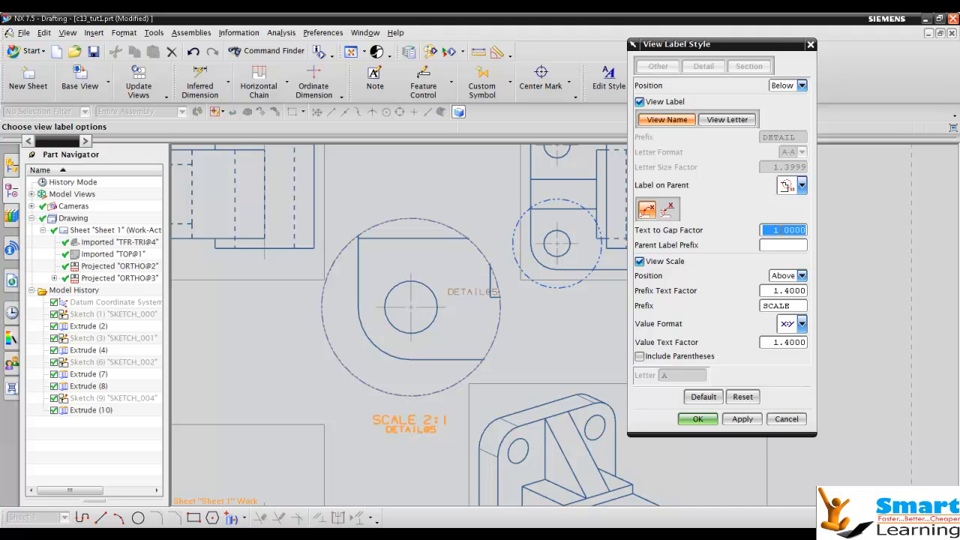
{"action": "left_click", "coordinate": [667, 212]}
{"action": "left_click", "coordinate": [742, 418]}
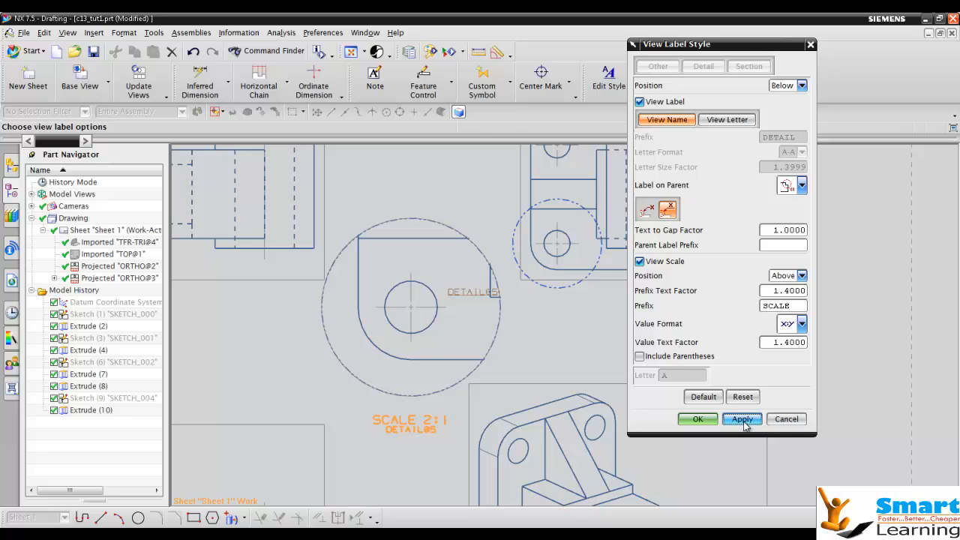
{"action": "left_click", "coordinate": [698, 419]}
Move the DETAIL@5 parent label out of the detail circle into the empty space below the parent view
{"action": "mouse_move", "coordinate": [460, 293]}
{"action": "left_mouse_down"}
{"action": "mouse_move", "coordinate": [514, 339]}
{"action": "mouse_move", "coordinate": [572, 341]}
{"action": "left_mouse_up"}
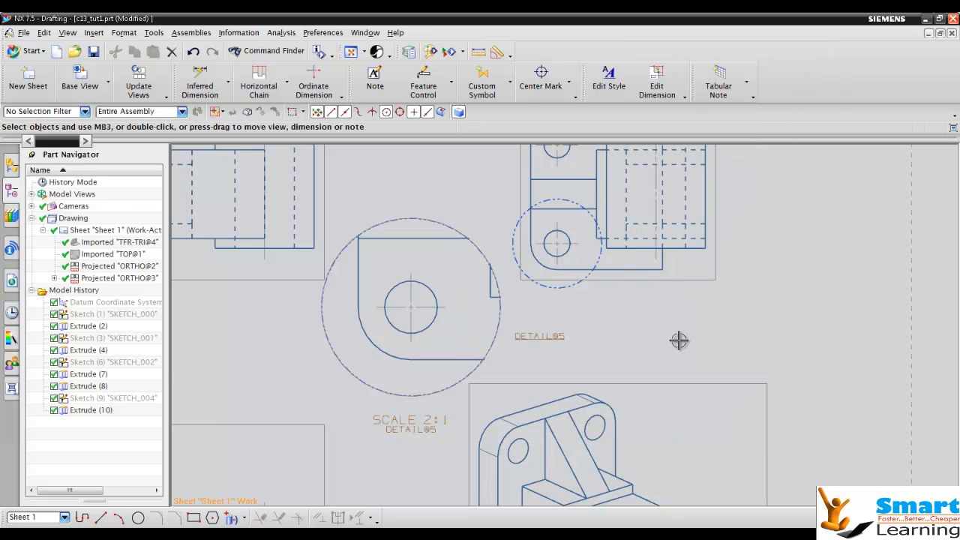
{"action": "scroll", "coordinate": [562, 350], "scroll_direction": "up", "scroll_amount": 3}
{"action": "scroll", "coordinate": [589, 346], "scroll_direction": "down", "scroll_amount": 3}
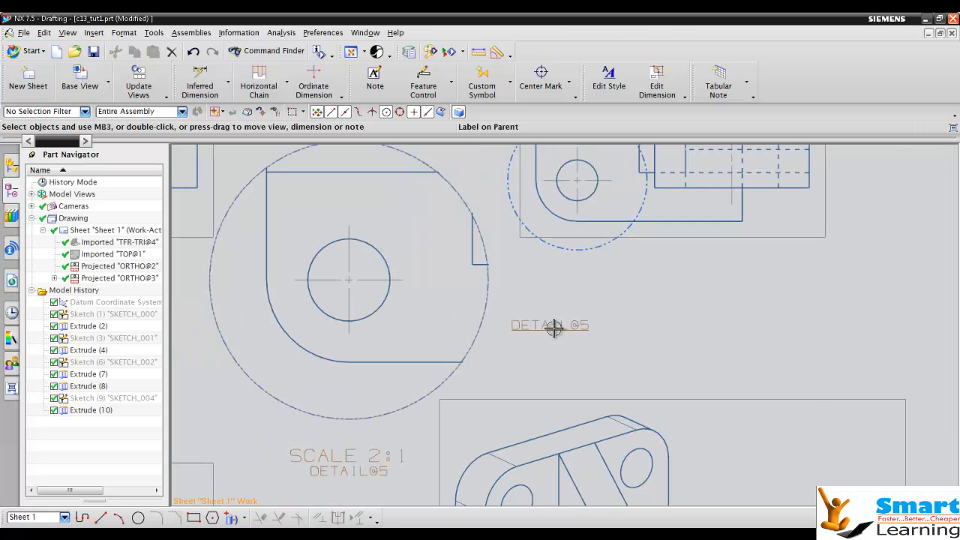
Change the detail view's label from view name to view letter, with prefix DETAIL and letter format A-A, and accept the label style
{"action": "double_click", "coordinate": [561, 326]}
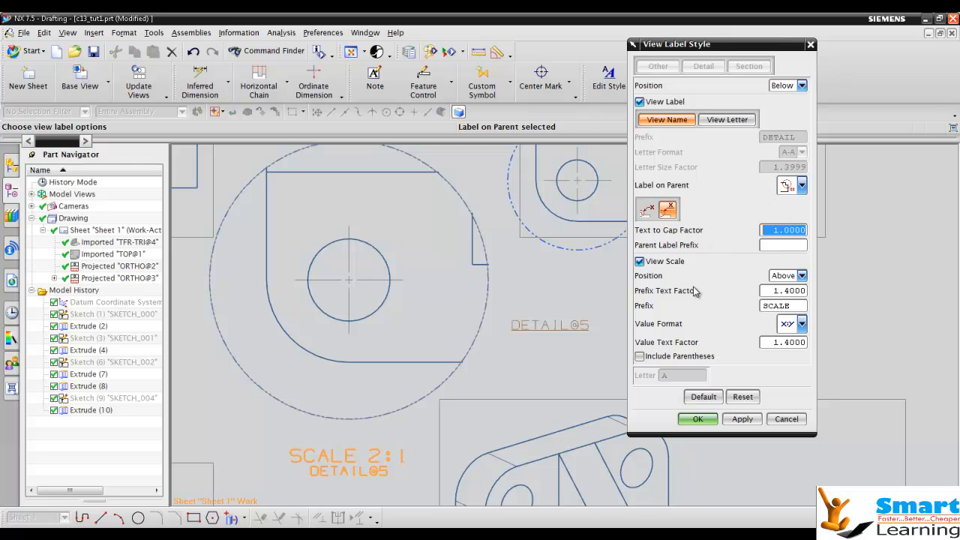
{"action": "left_click", "coordinate": [738, 120]}
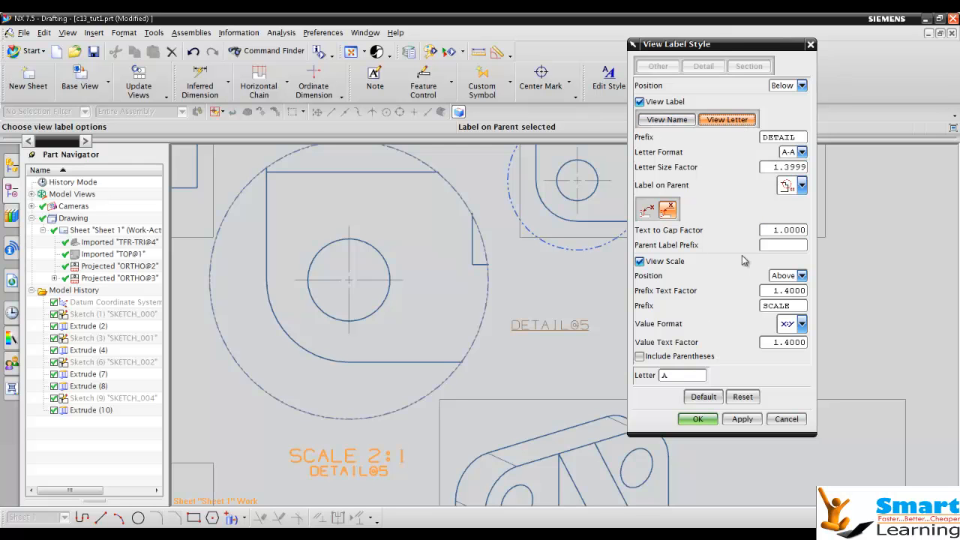
{"action": "left_click", "coordinate": [694, 417]}
{"action": "scroll", "coordinate": [628, 310], "scroll_direction": "down", "scroll_amount": 2}
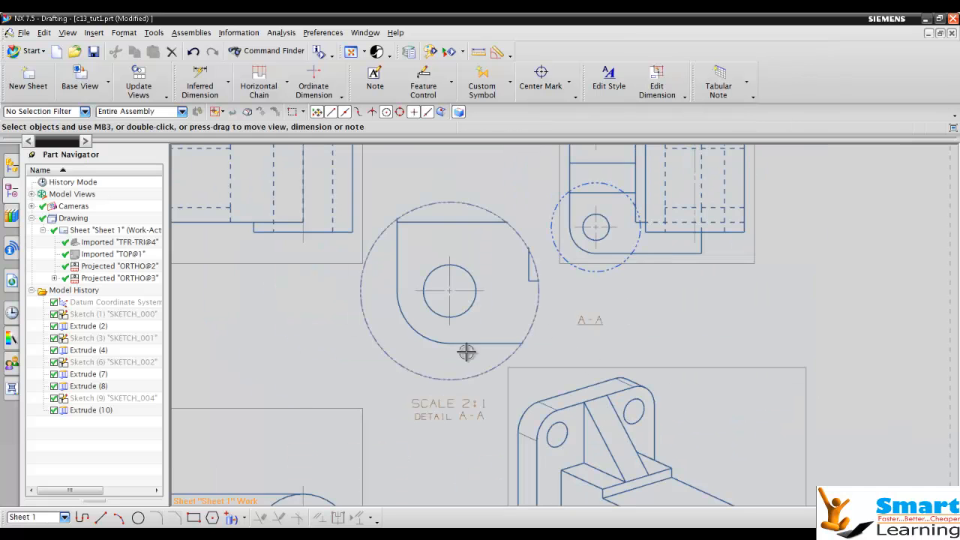
{"action": "scroll", "coordinate": [631, 291], "scroll_direction": "down", "scroll_amount": 2}
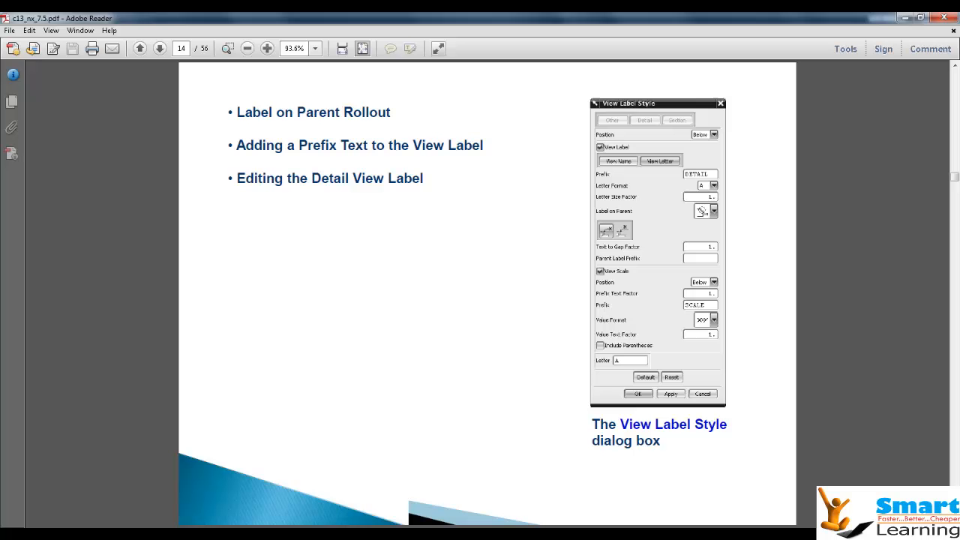
Check the Section View tool slide in the PDF, then switch back to the NX drawing sheet
{"action": "scroll", "coordinate": [476, 294], "scroll_direction": "down", "scroll_amount": 3}
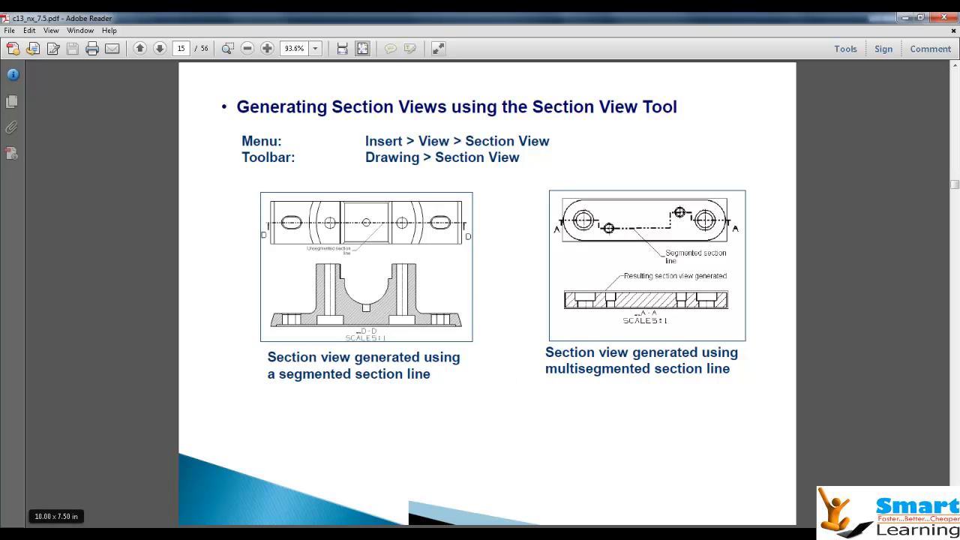
{"action": "left_click", "coordinate": [137, 533]}
{"action": "scroll", "coordinate": [435, 293], "scroll_direction": "down", "scroll_amount": 2}
{"action": "scroll", "coordinate": [518, 363], "scroll_direction": "up", "scroll_amount": 1}
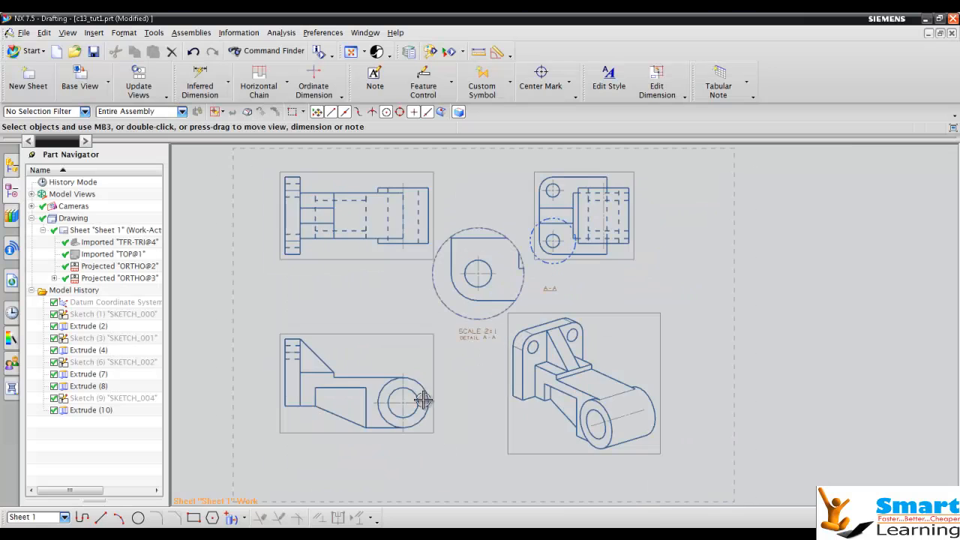
{"action": "middle_click_drag", "start_coordinate": [370, 403], "coordinate": [395, 396], "text": "shift"}
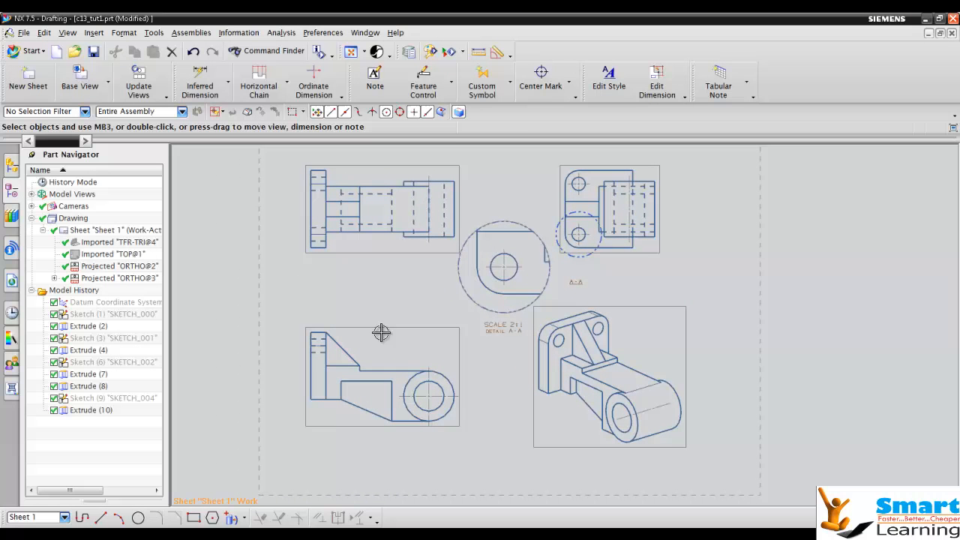
Delete the projected view below the top view, the detail view and the isometric view from the sheet
{"action": "left_click", "coordinate": [381, 325]}
{"action": "key", "text": "Delete"}
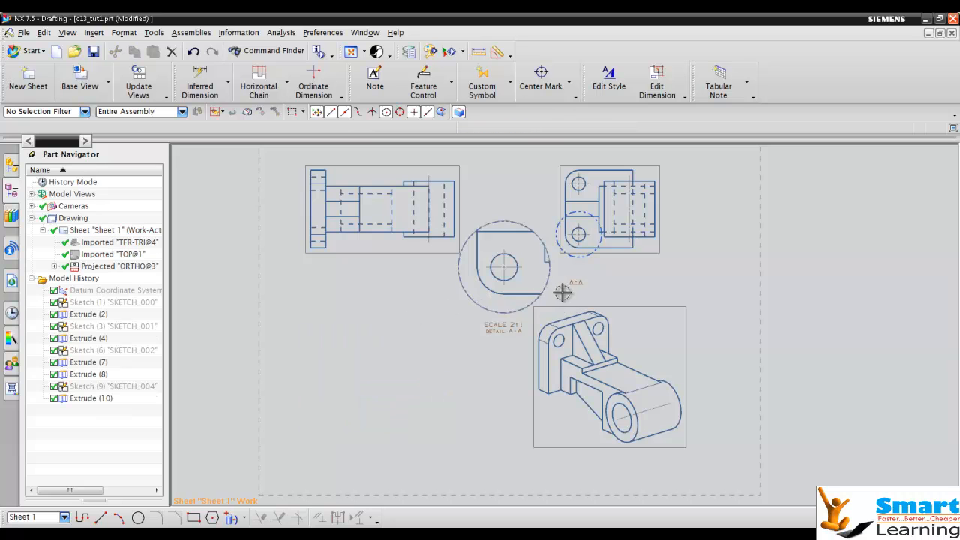
{"action": "left_click", "coordinate": [522, 225]}
{"action": "key", "text": "Delete"}
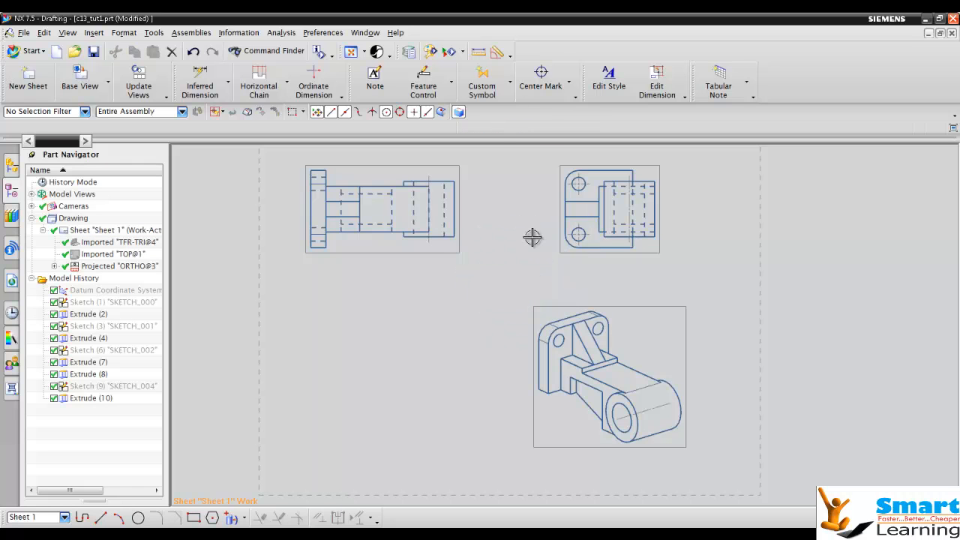
{"action": "left_click", "coordinate": [567, 300]}
{"action": "key", "text": "Delete"}
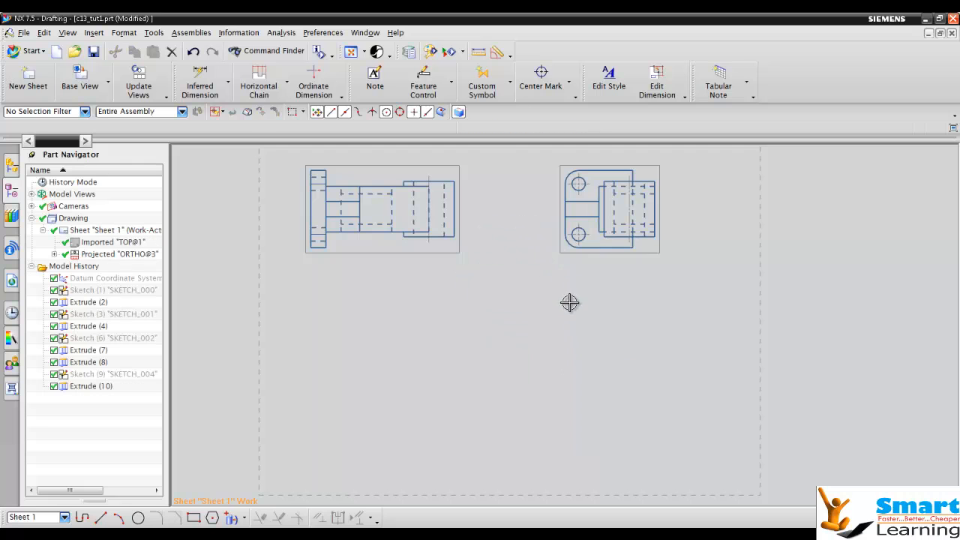
Add a section view from the TOP@1 view, cutting horizontally through the midpoint of the inner rib edge, and place it directly below
{"action": "left_click", "coordinate": [377, 254]}
{"action": "right_click", "coordinate": [378, 254]}
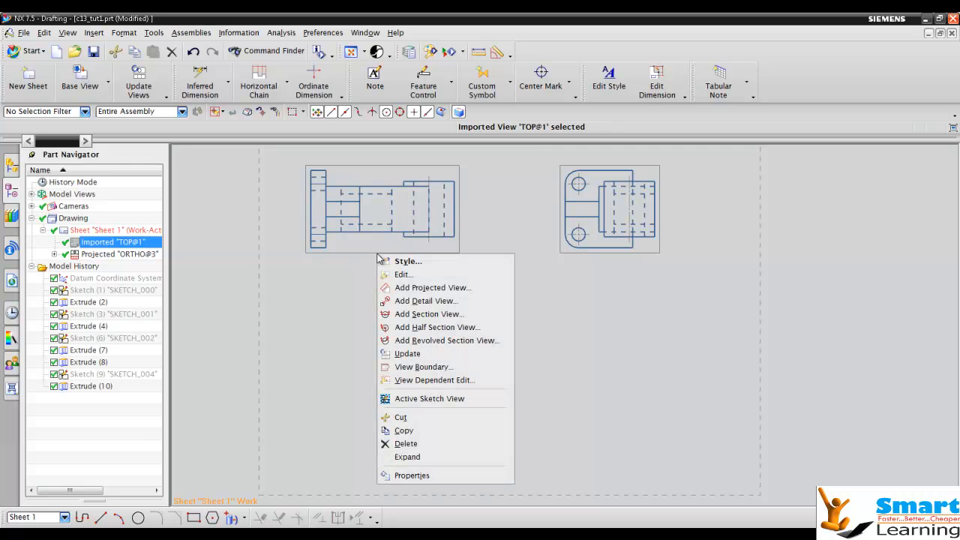
{"action": "left_click", "coordinate": [425, 315]}
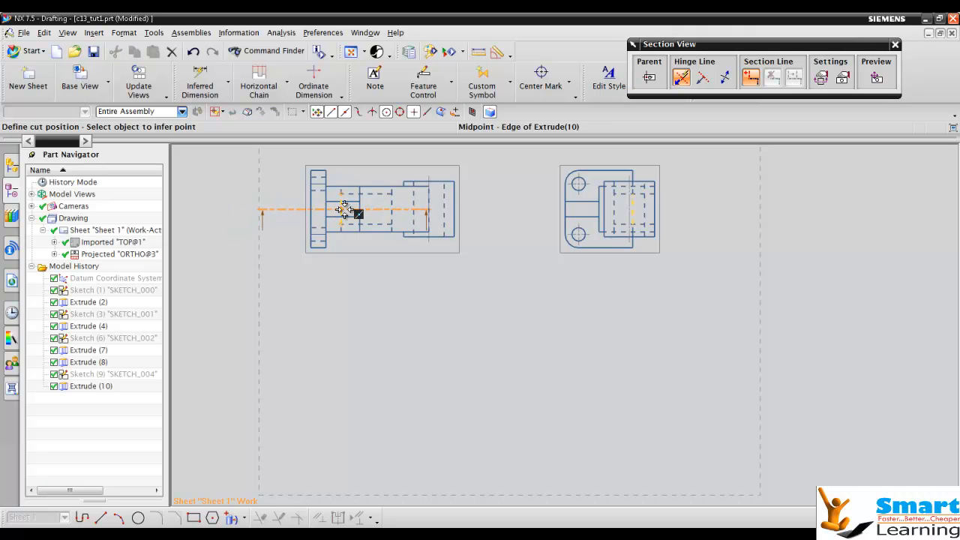
{"action": "left_click", "coordinate": [343, 210]}
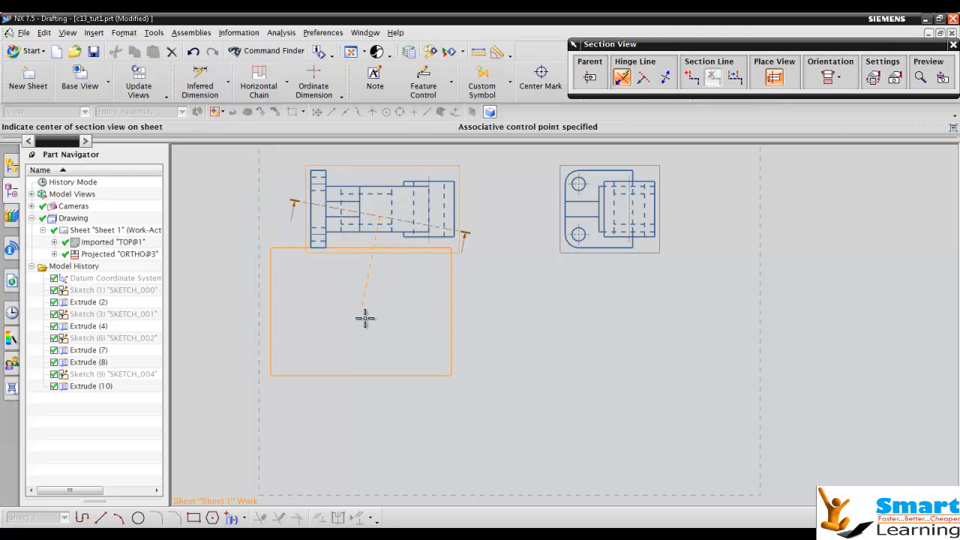
{"action": "left_click", "coordinate": [372, 353]}
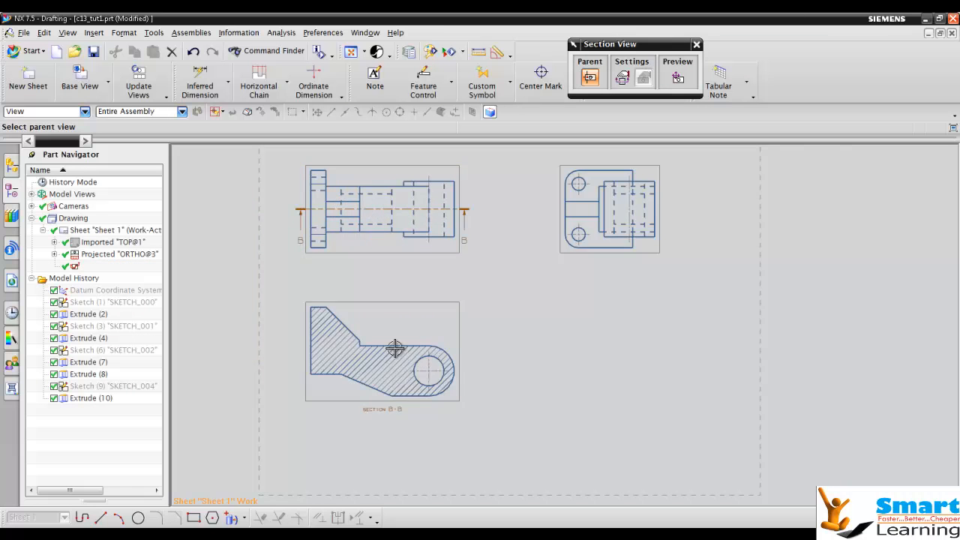
{"action": "scroll", "coordinate": [396, 347], "scroll_direction": "down", "scroll_amount": 4}
{"action": "middle_click_drag", "start_coordinate": [438, 398], "coordinate": [432, 426], "text": "shift"}
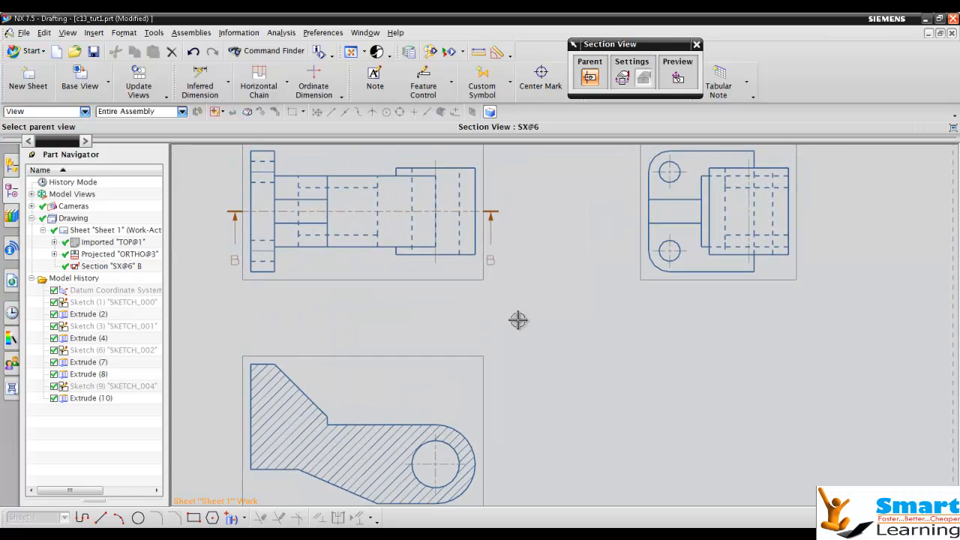
{"action": "scroll", "coordinate": [526, 307], "scroll_direction": "up", "scroll_amount": 1}
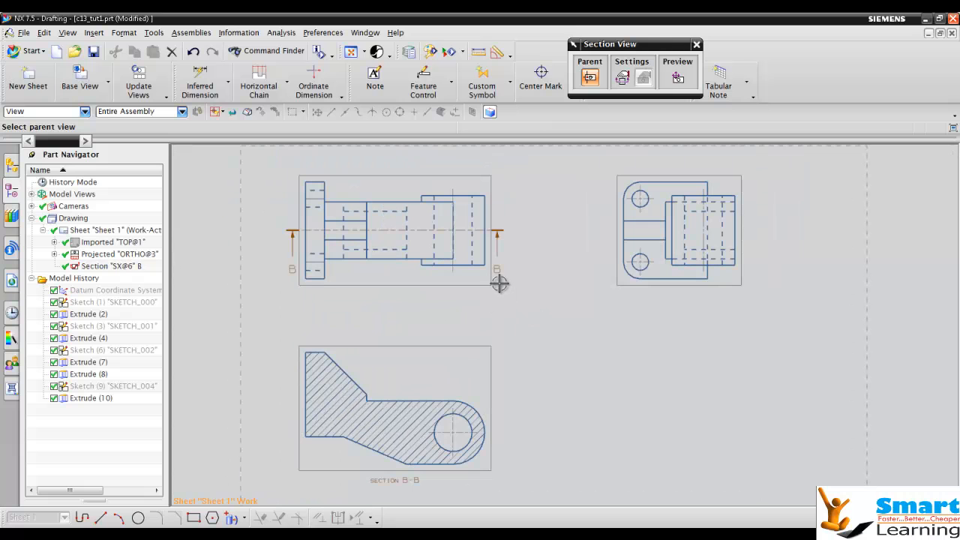
{"action": "left_click", "coordinate": [425, 231]}
{"action": "key", "text": "Escape"}
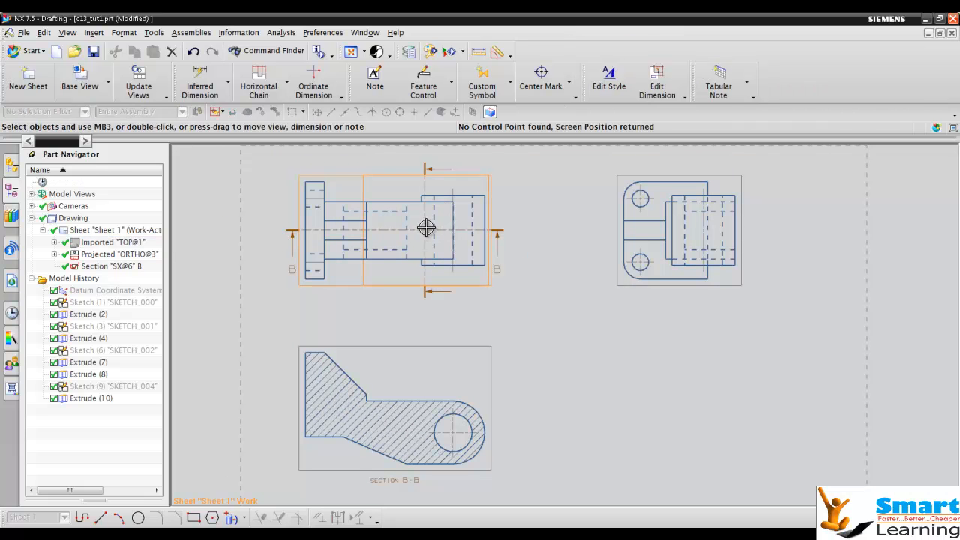
Add two offset segments to section line B-B, one along the boss-end body's upper edge and one through the flange's upper hole
{"action": "double_click", "coordinate": [499, 230]}
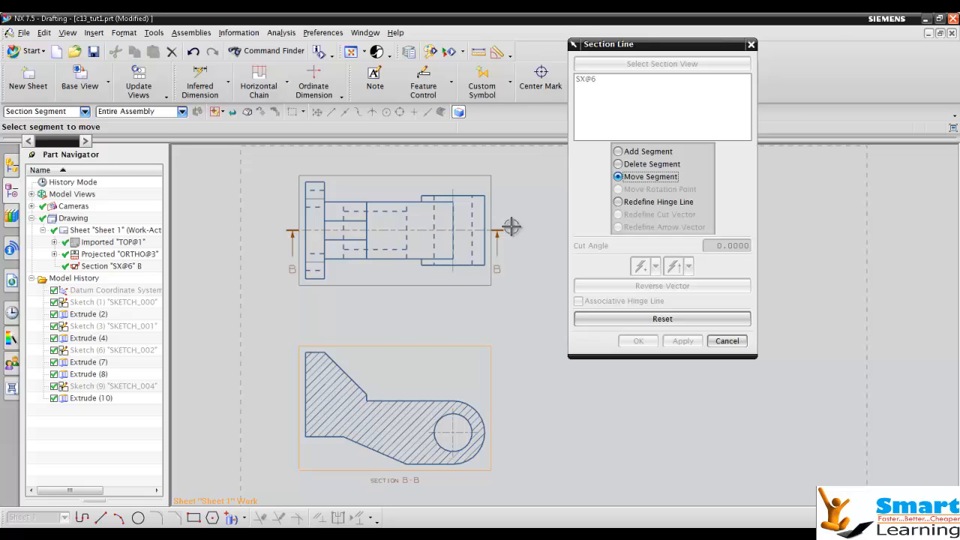
{"action": "left_click", "coordinate": [643, 154]}
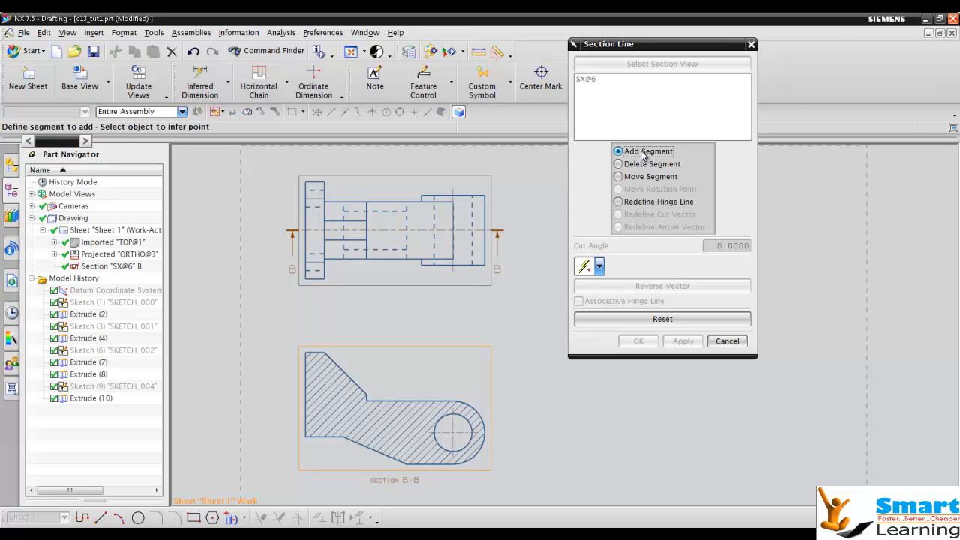
{"action": "left_click", "coordinate": [451, 204]}
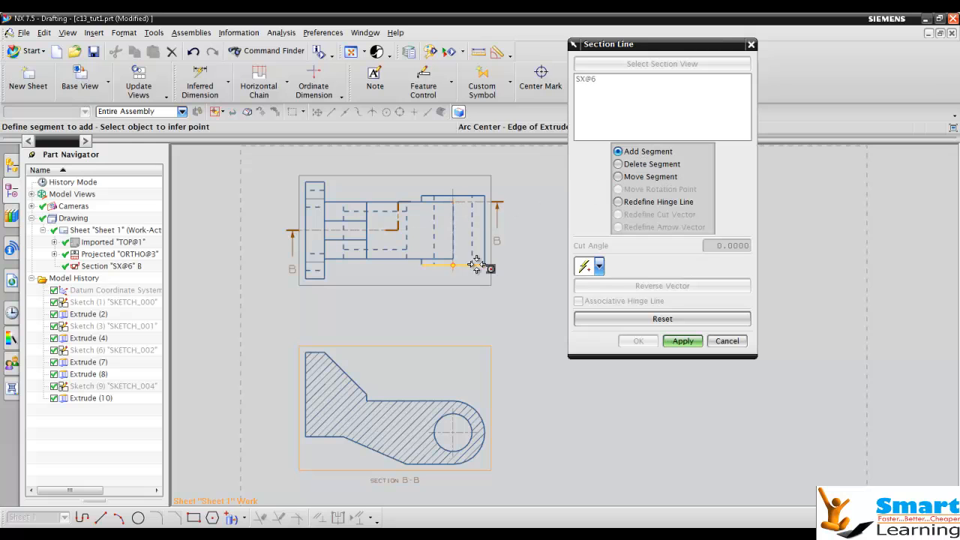
{"action": "left_click", "coordinate": [321, 210]}
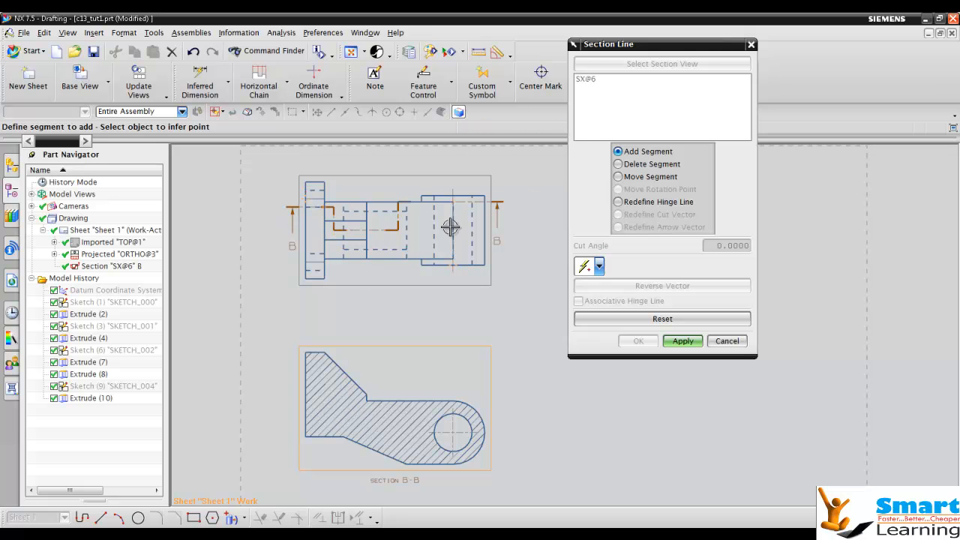
{"action": "left_click", "coordinate": [677, 341]}
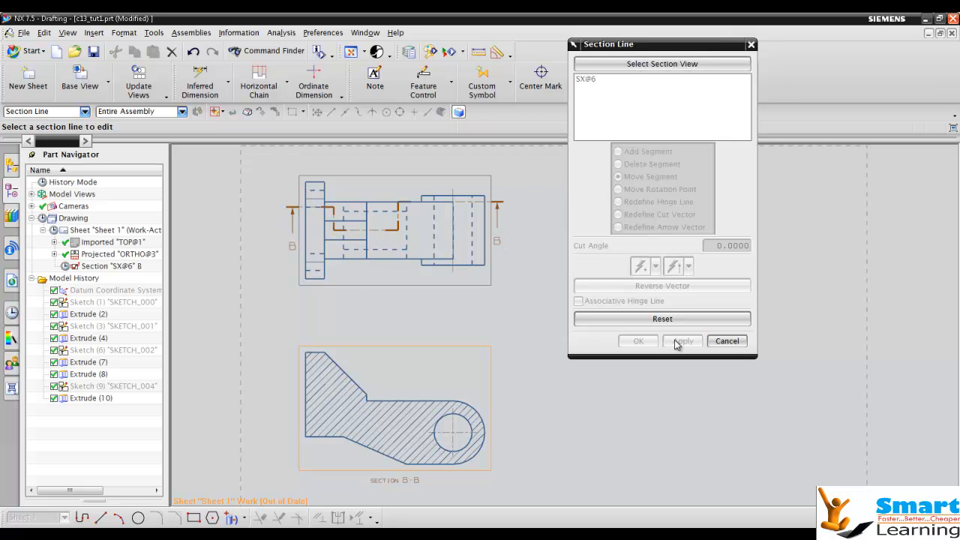
{"action": "left_click", "coordinate": [726, 341]}
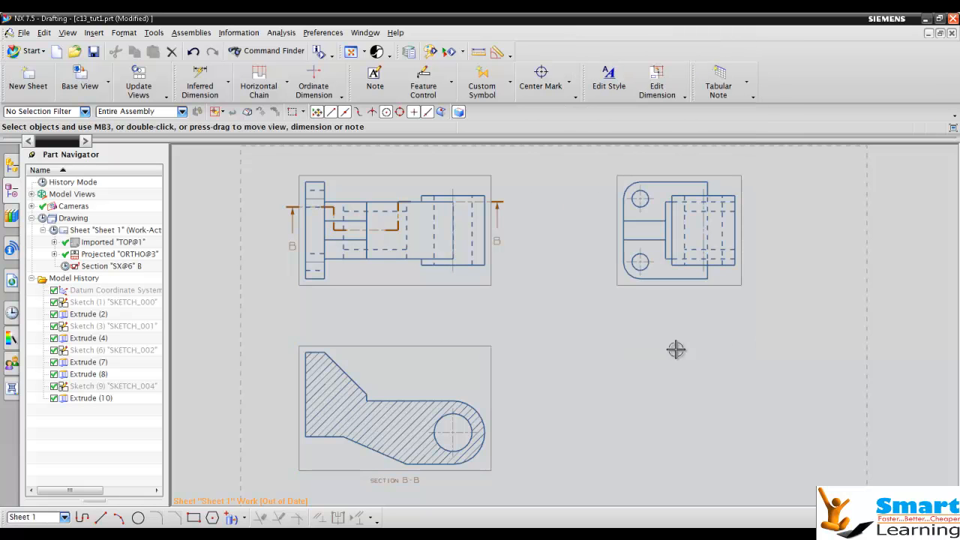
Update section view B-B to follow the stepped section line
{"action": "left_click", "coordinate": [473, 347]}
{"action": "right_click", "coordinate": [474, 349]}
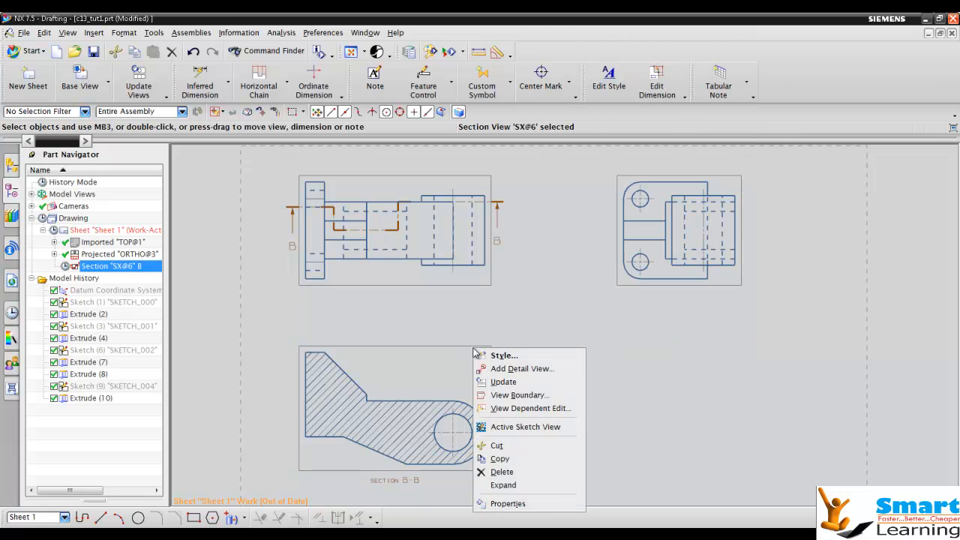
{"action": "left_click", "coordinate": [504, 382]}
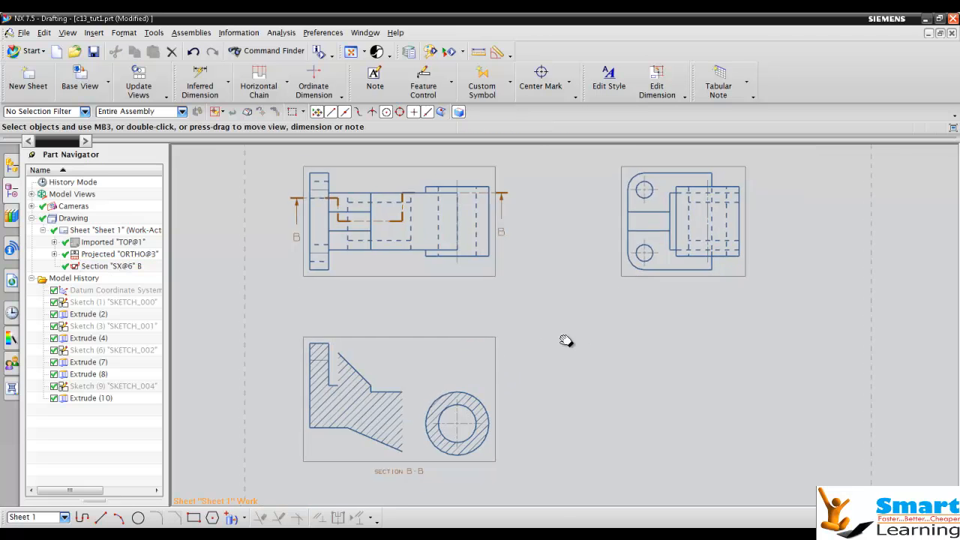
{"action": "mouse_move", "coordinate": [484, 280]}
{"action": "middle_mouse_down"}
{"action": "mouse_move", "coordinate": [492, 322]}
{"action": "mouse_move", "coordinate": [482, 338]}
{"action": "middle_mouse_up"}
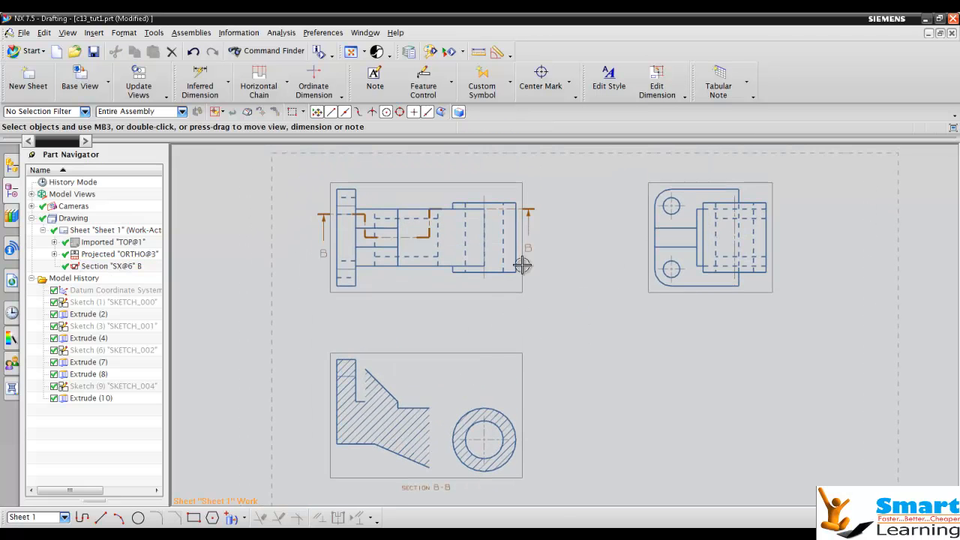
Move the section line's boss-end segment onto the part's horizontal centerline and apply the edit
{"action": "right_click", "coordinate": [532, 208]}
{"action": "left_click", "coordinate": [546, 188]}
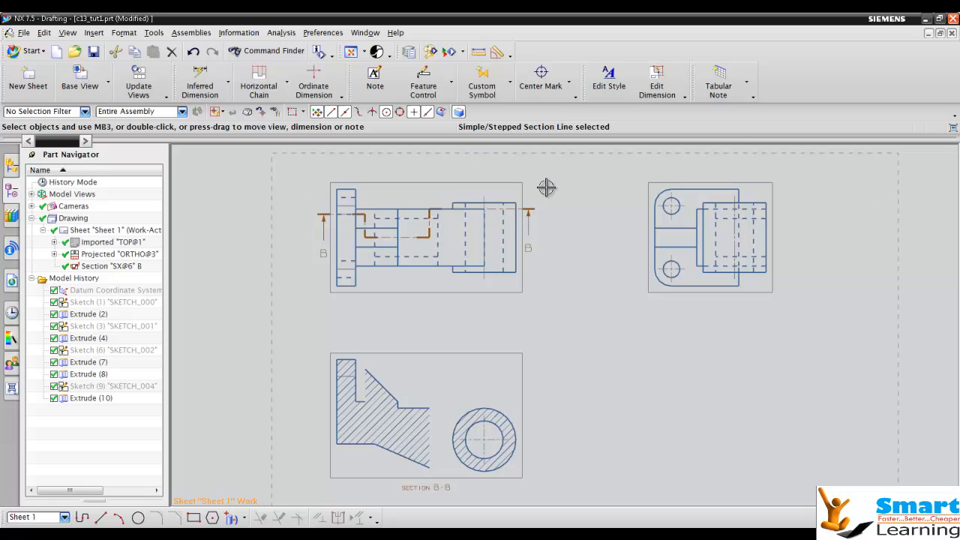
{"action": "right_click", "coordinate": [532, 209]}
{"action": "left_click", "coordinate": [530, 210]}
{"action": "double_click", "coordinate": [530, 210]}
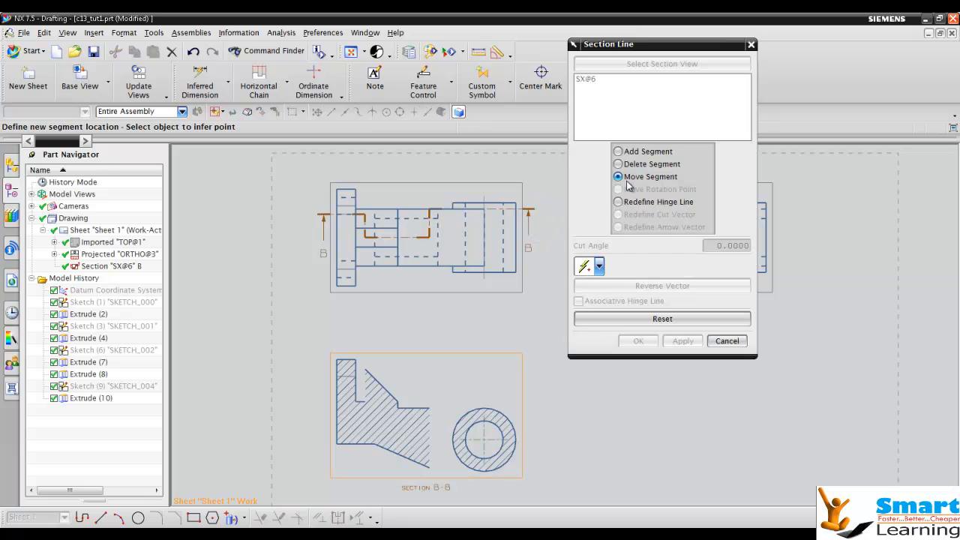
{"action": "left_click", "coordinate": [528, 238]}
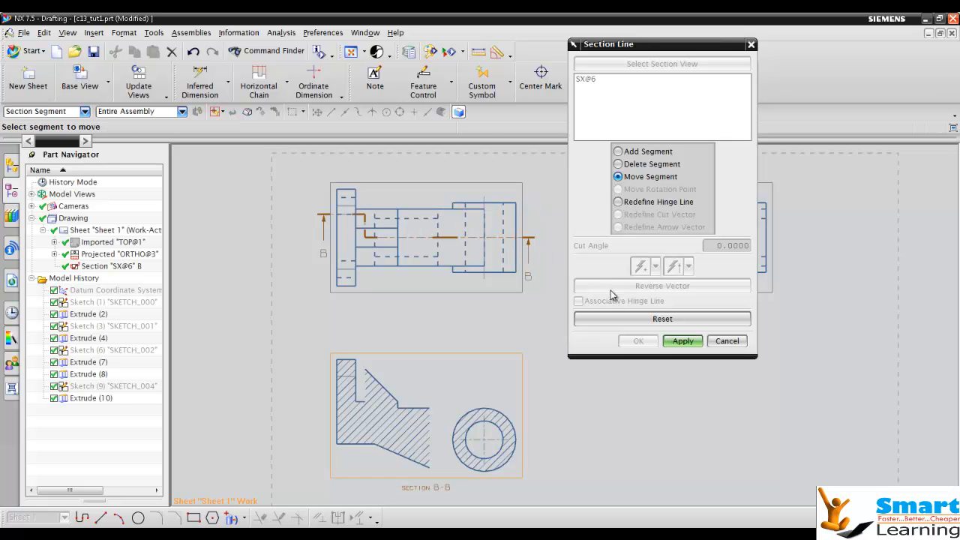
{"action": "left_click", "coordinate": [680, 341]}
{"action": "left_click", "coordinate": [727, 341]}
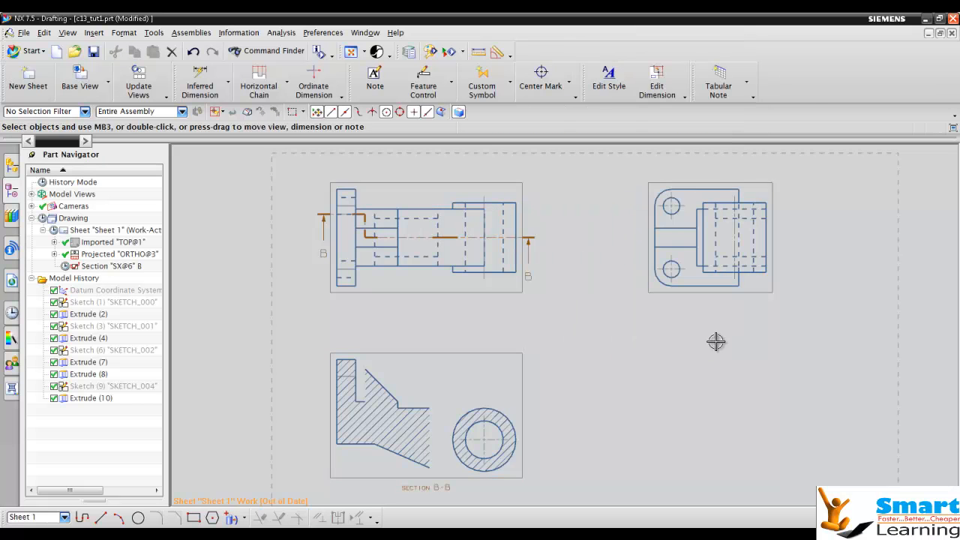
Update section view B-B again so it reflects the moved section line segment
{"action": "right_click", "coordinate": [519, 355]}
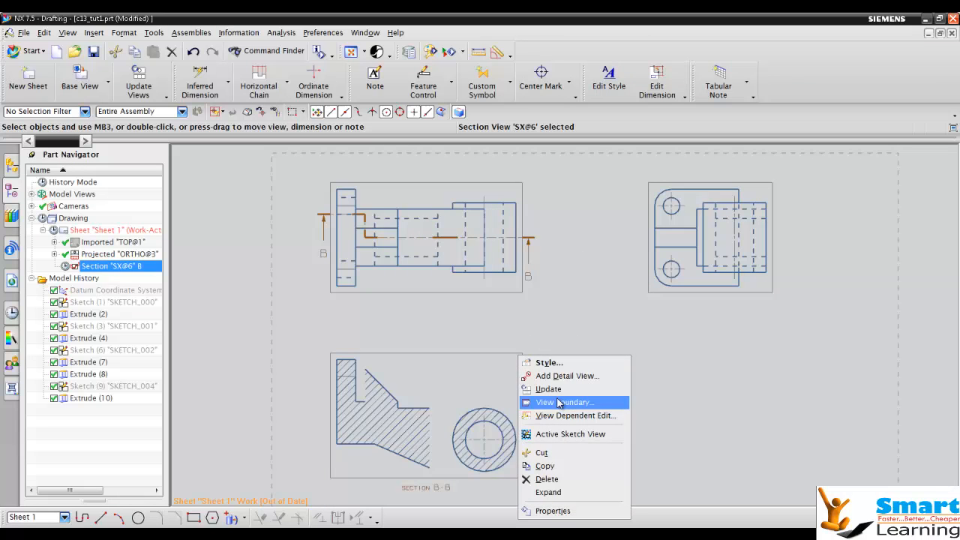
{"action": "left_click", "coordinate": [540, 389]}
{"action": "middle_click_drag", "start_coordinate": [528, 363], "coordinate": [530, 326], "text": "shift"}
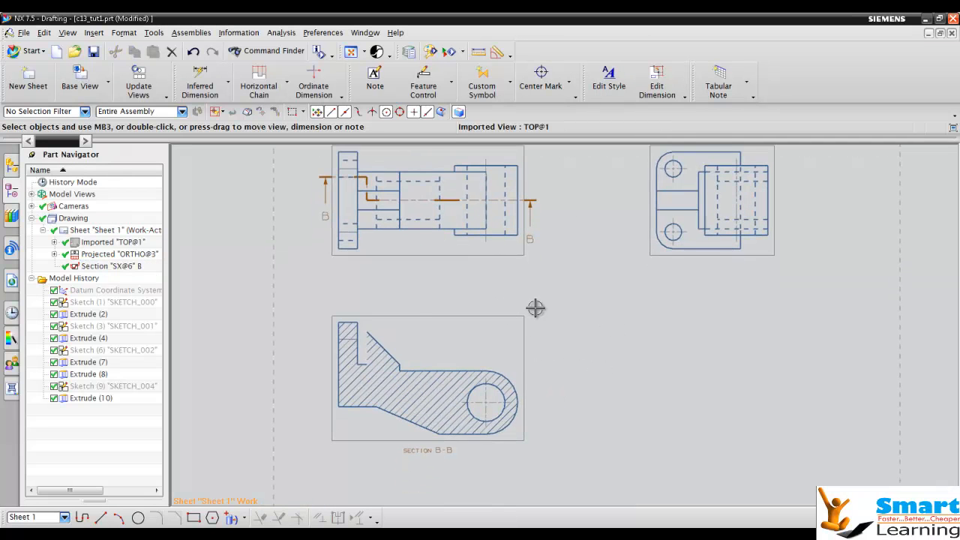
{"action": "scroll", "coordinate": [627, 306], "scroll_direction": "up", "scroll_amount": 1}
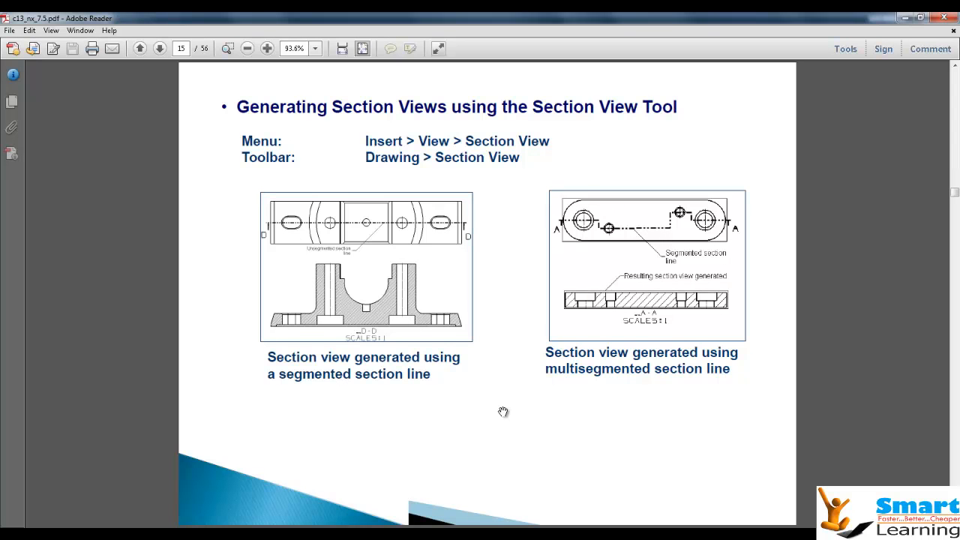
Check the PDF slide on the modified Section View dialog box and full section view, then return to NX
{"action": "scroll", "coordinate": [503, 412], "scroll_direction": "down", "scroll_amount": 1}
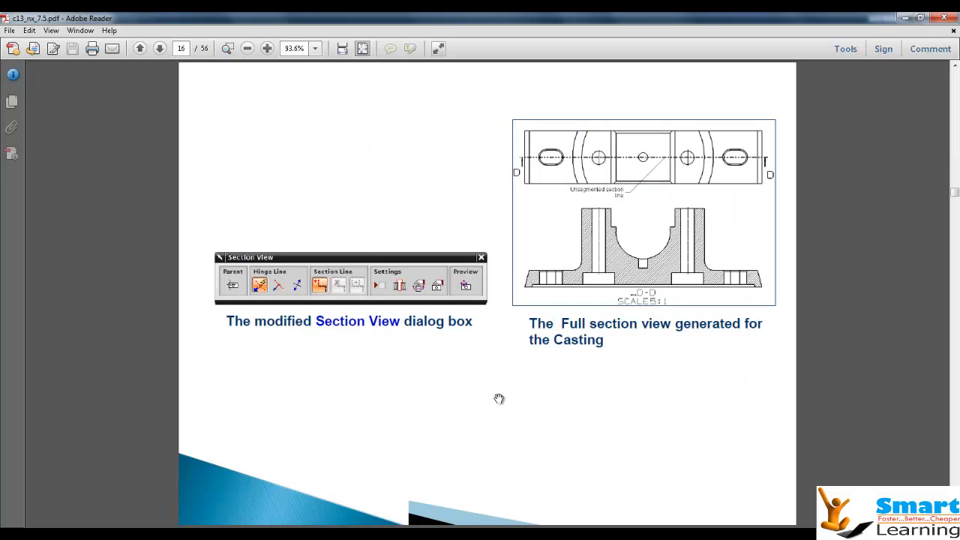
{"action": "left_click", "coordinate": [112, 534]}
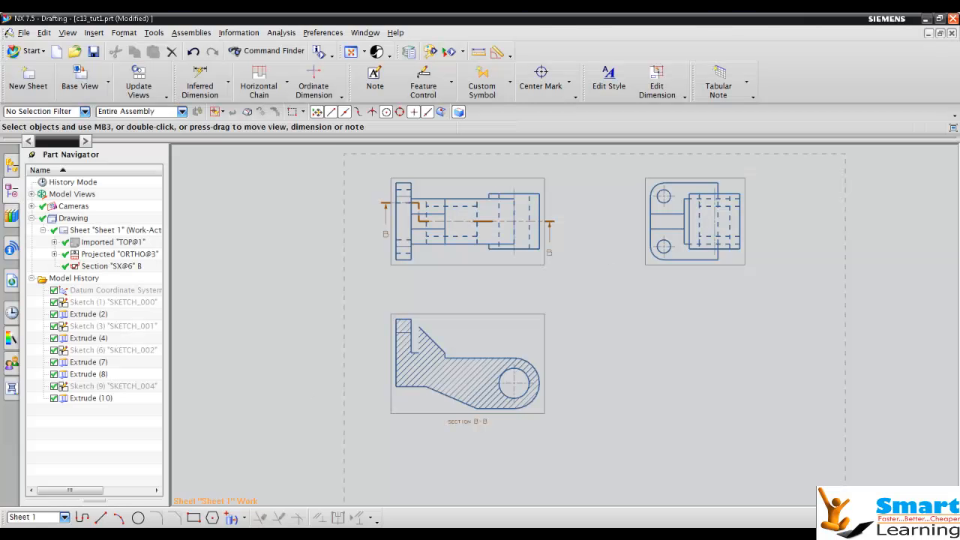
Close the current part and open Final_assembly from the Plummer-block folder
{"action": "left_click", "coordinate": [950, 33]}
{"action": "left_click", "coordinate": [486, 298]}
{"action": "left_click", "coordinate": [88, 71]}
{"action": "double_click", "coordinate": [333, 167]}
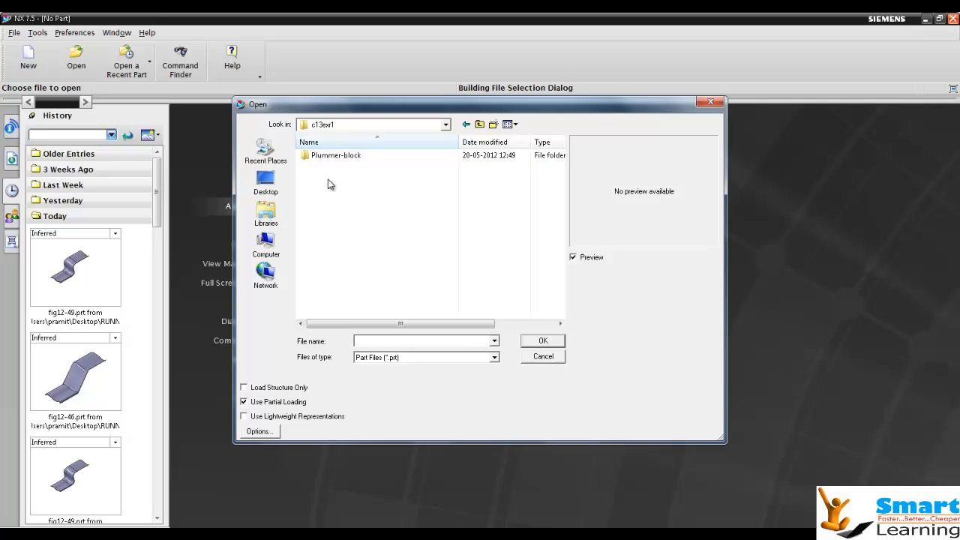
{"action": "double_click", "coordinate": [333, 159]}
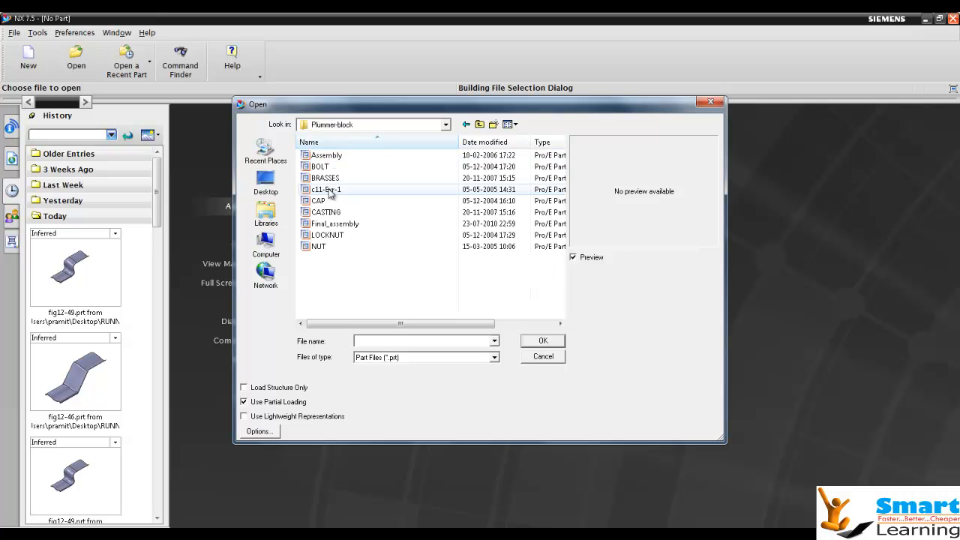
{"action": "left_click", "coordinate": [332, 225]}
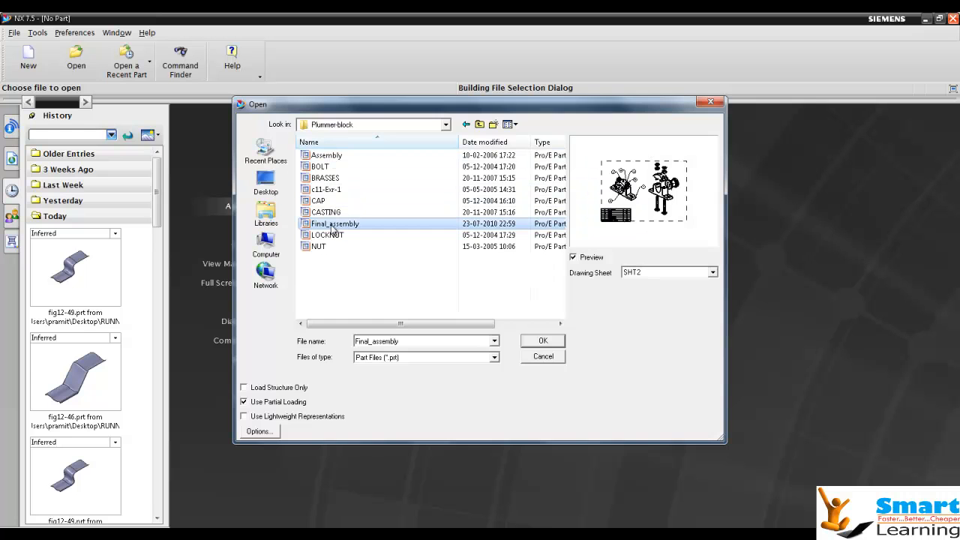
{"action": "double_click", "coordinate": [332, 225]}
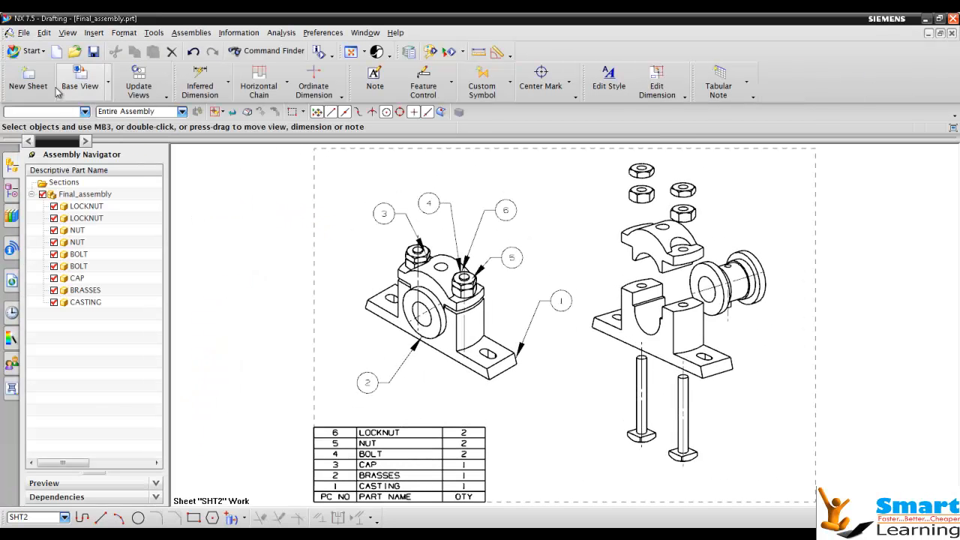
Switch to the Modeling application and view the exploded plummer block assembly
{"action": "left_click", "coordinate": [31, 53]}
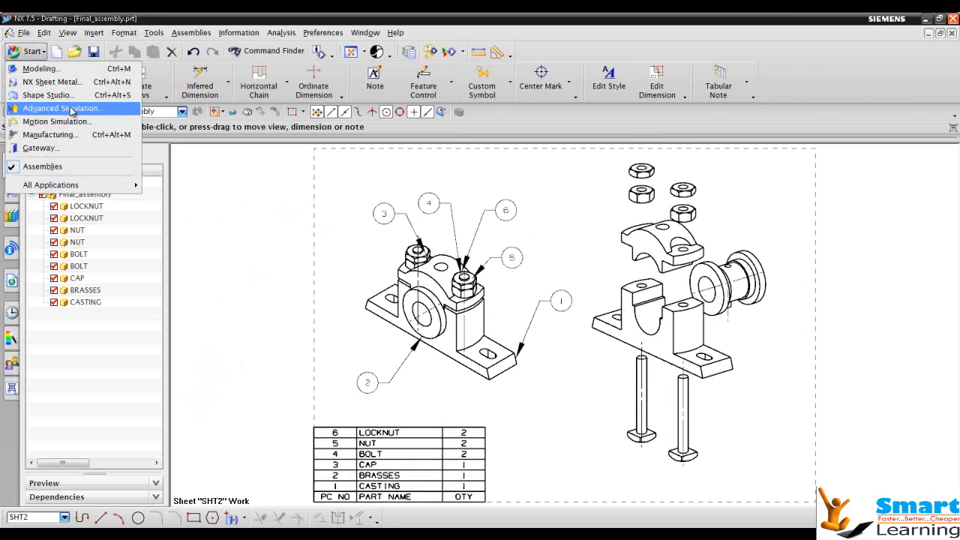
{"action": "left_click", "coordinate": [43, 68]}
{"action": "scroll", "coordinate": [393, 268], "scroll_direction": "down", "scroll_amount": 1}
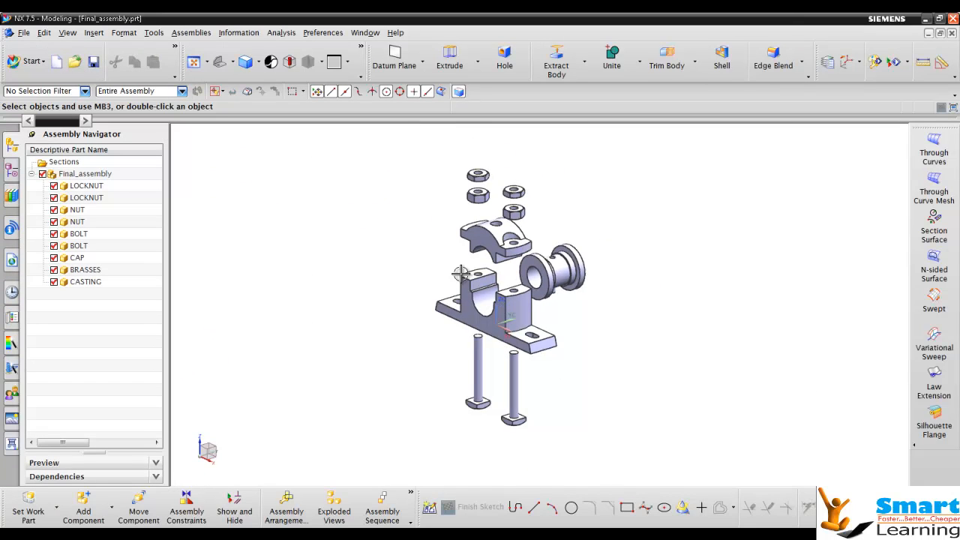
{"action": "scroll", "coordinate": [530, 277], "scroll_direction": "up", "scroll_amount": 2}
{"action": "scroll", "coordinate": [552, 320], "scroll_direction": "down", "scroll_amount": 2}
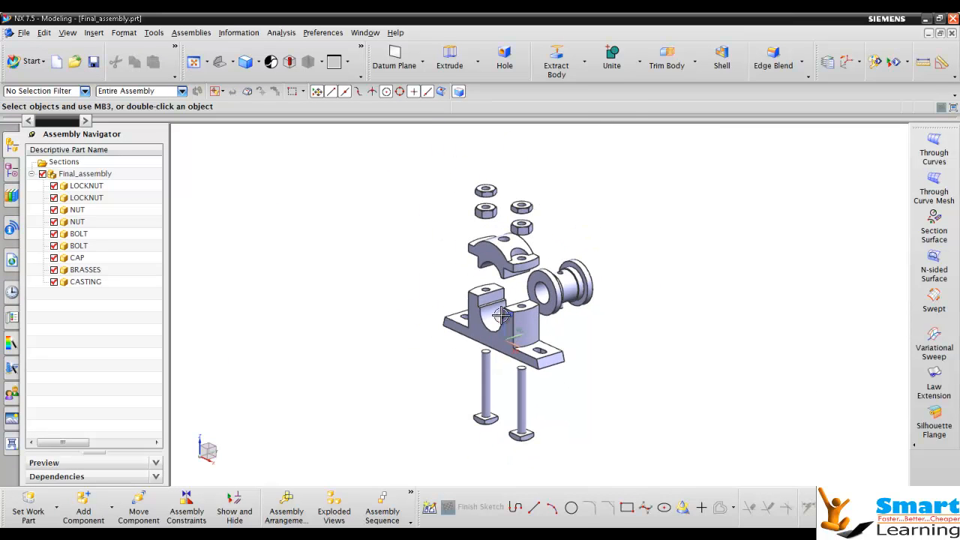
Make the CASTING component the work part of the assembly
{"action": "left_click", "coordinate": [483, 328]}
{"action": "mouse_move", "coordinate": [483, 328]}
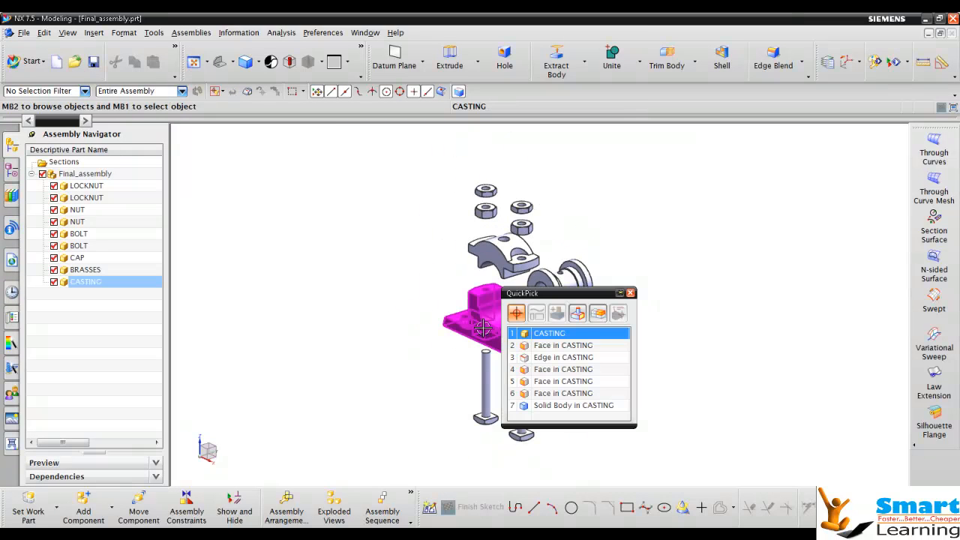
{"action": "left_click", "coordinate": [538, 334]}
{"action": "right_click", "coordinate": [501, 330]}
{"action": "left_click", "coordinate": [378, 315]}
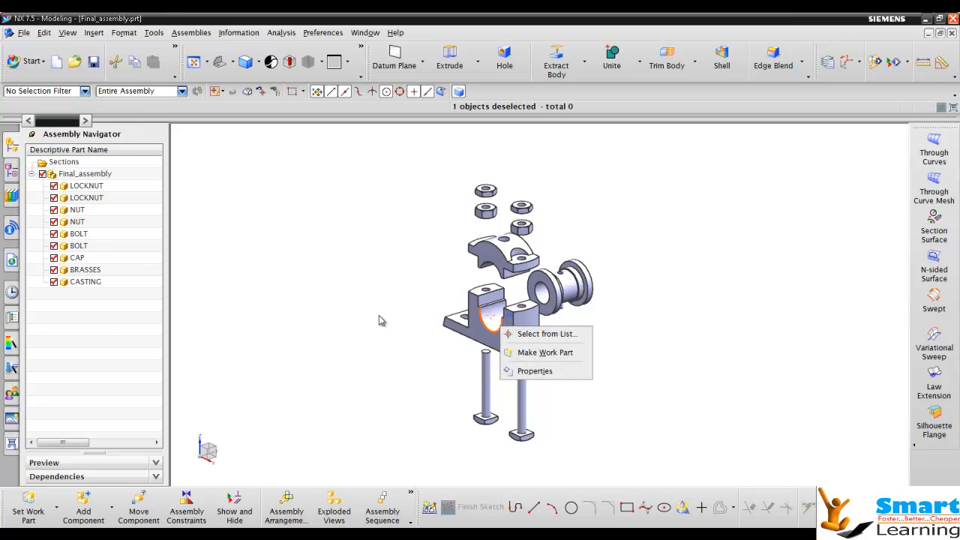
{"action": "left_click", "coordinate": [85, 284]}
{"action": "right_click", "coordinate": [85, 283]}
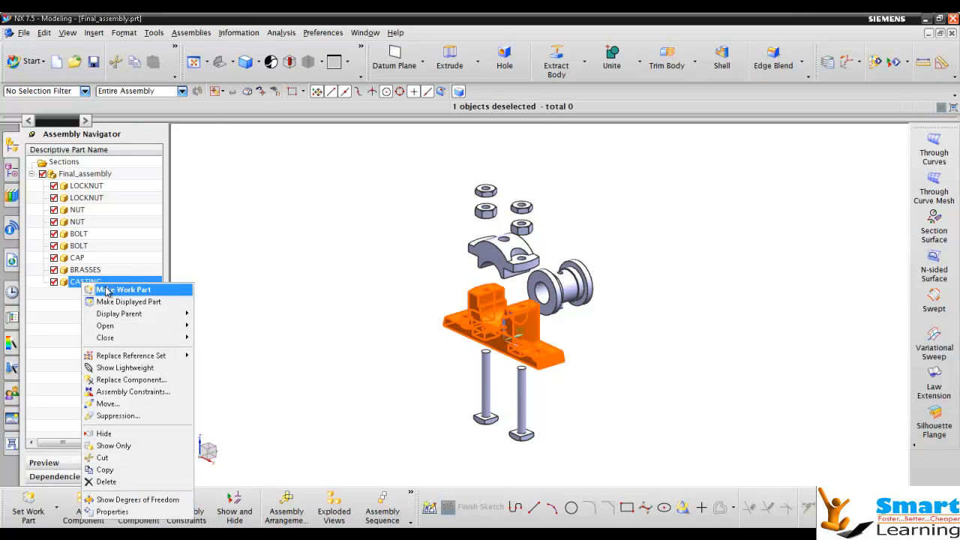
{"action": "left_click", "coordinate": [108, 291]}
Switch back to the Drafting application and return to the assembly's drawing sheet SHT2
{"action": "left_click", "coordinate": [30, 61]}
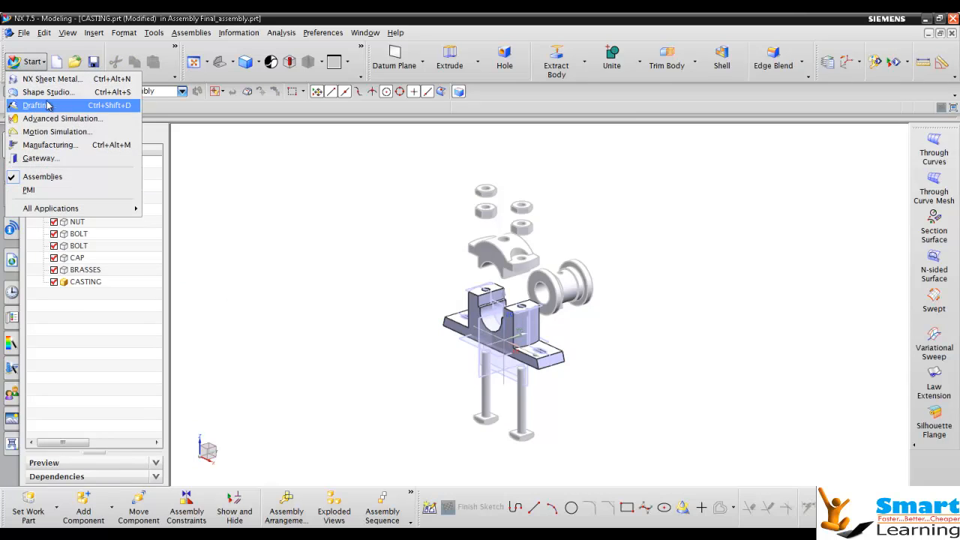
{"action": "left_click", "coordinate": [49, 109]}
{"action": "left_click", "coordinate": [478, 289]}
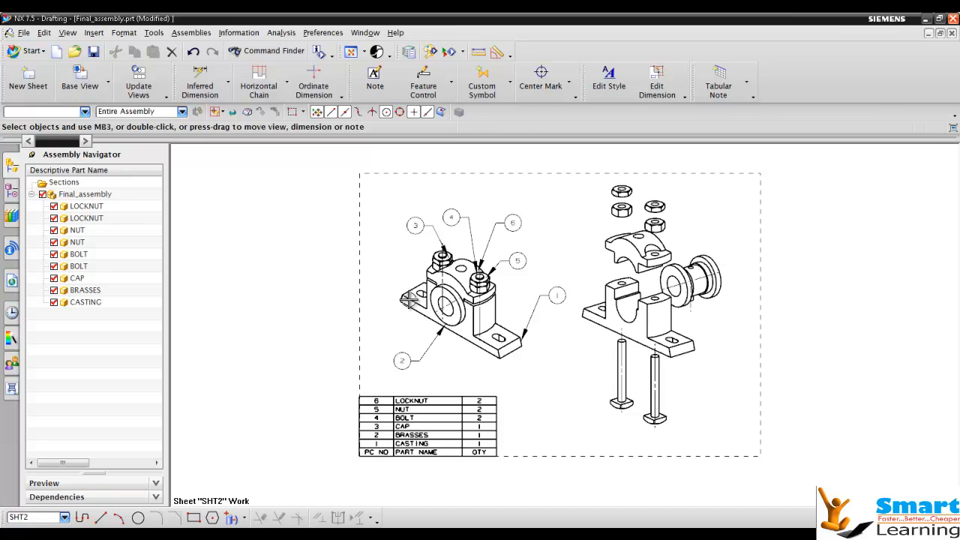
{"action": "left_click_drag", "start_coordinate": [409, 298], "coordinate": [522, 348]}
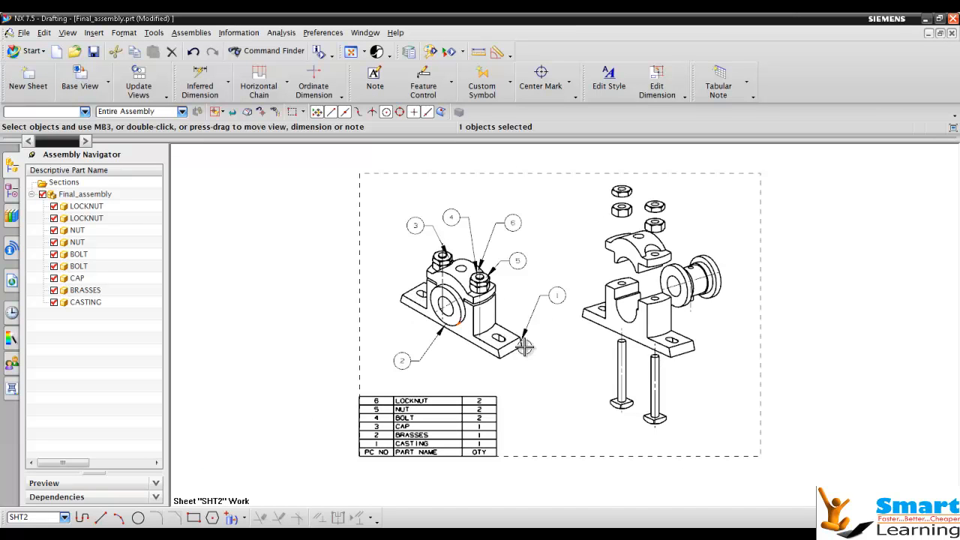
Start a base view of Final_assembly, preview the FRONT model view, and choose the TOP model view instead
{"action": "scroll", "coordinate": [525, 348], "scroll_direction": "up", "scroll_amount": 4}
{"action": "left_click", "coordinate": [79, 76]}
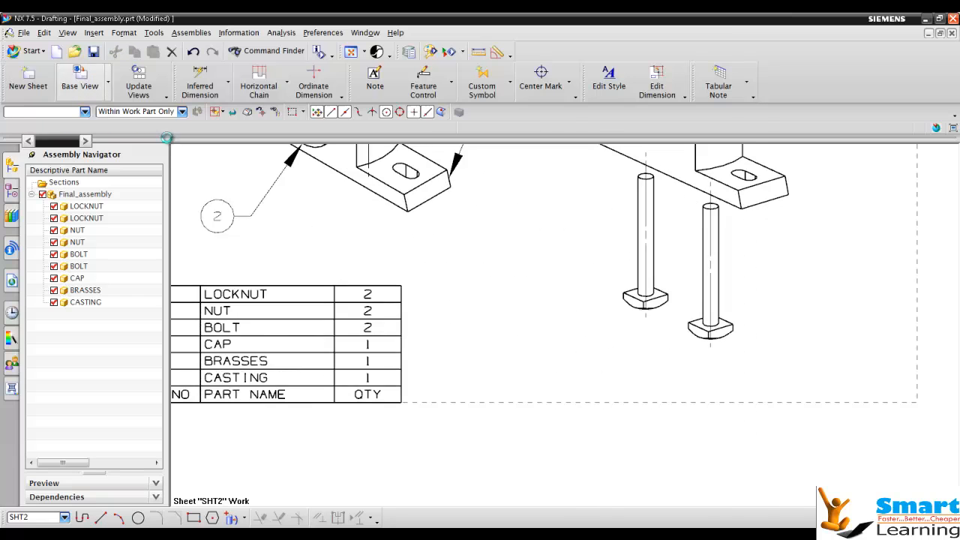
{"action": "left_click", "coordinate": [696, 330]}
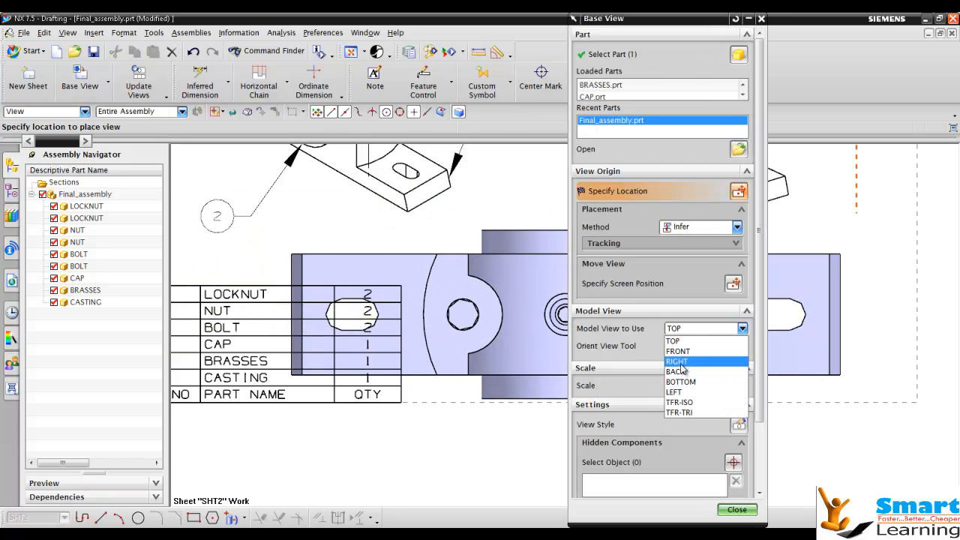
{"action": "left_click", "coordinate": [679, 352]}
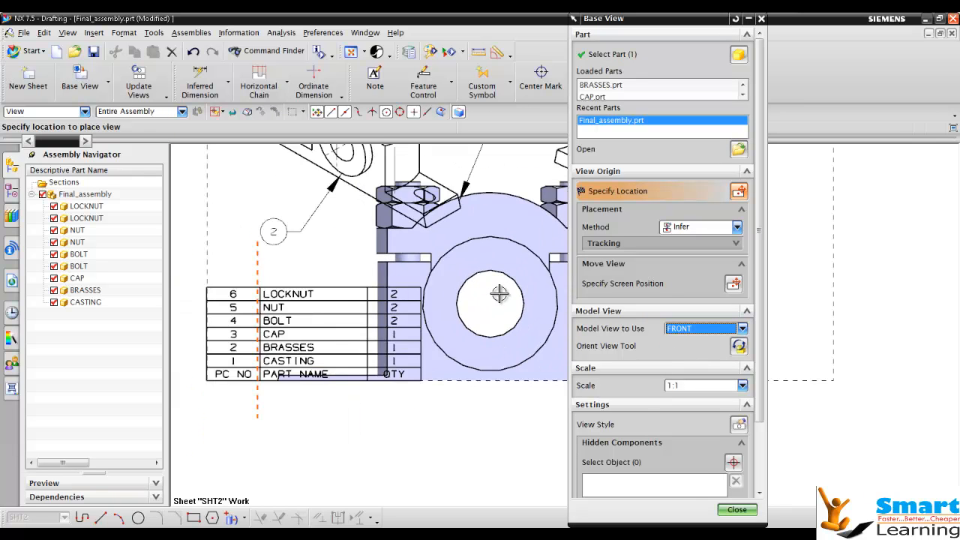
{"action": "left_click", "coordinate": [675, 331]}
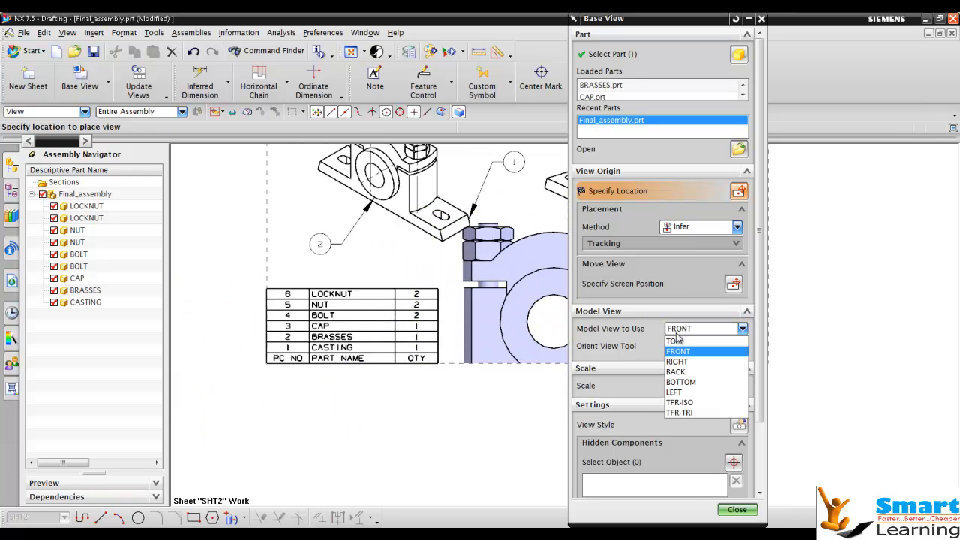
{"action": "left_click", "coordinate": [678, 341]}
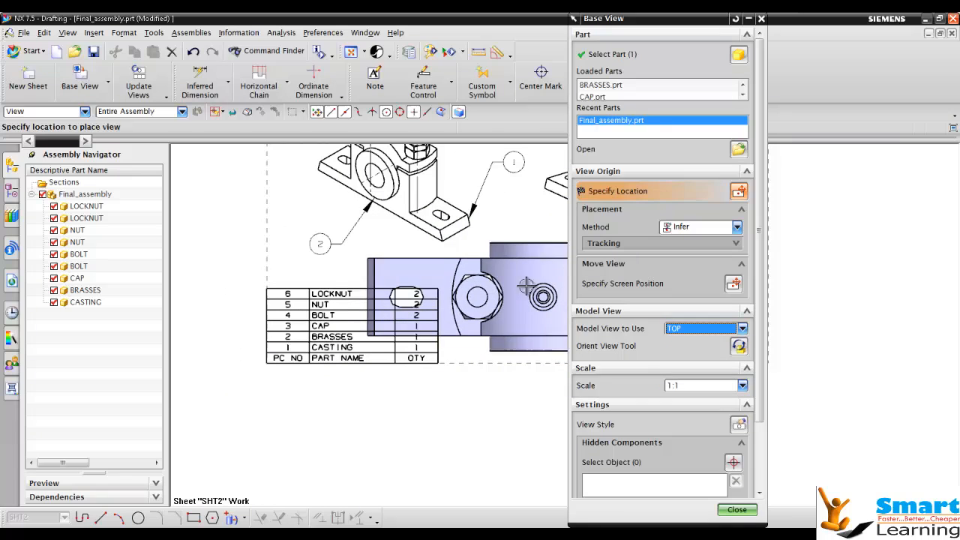
Preview the base view at 5:1, set its scale to 1:5, place it beside the parts list, and end view placement without adding projected views
{"action": "left_click", "coordinate": [682, 385]}
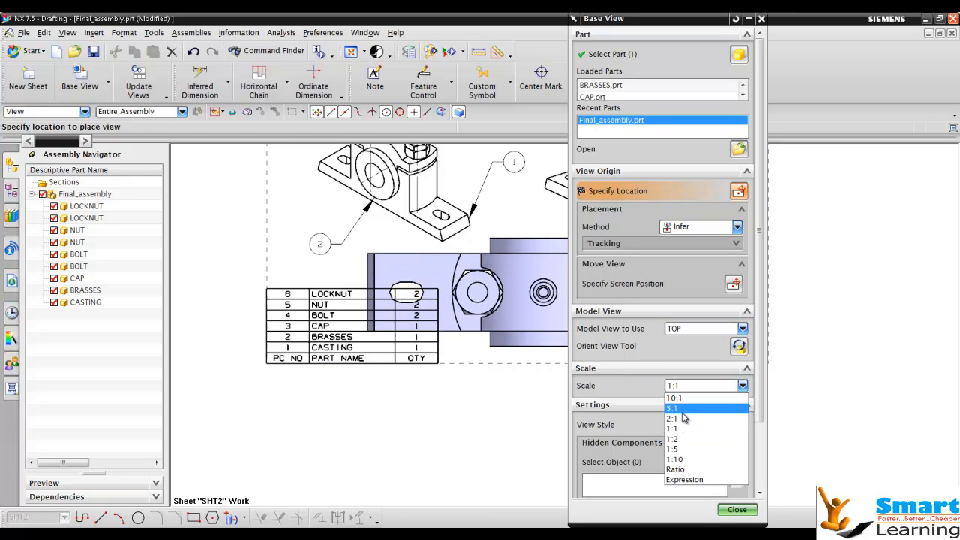
{"action": "left_click", "coordinate": [678, 409]}
{"action": "left_click", "coordinate": [682, 385]}
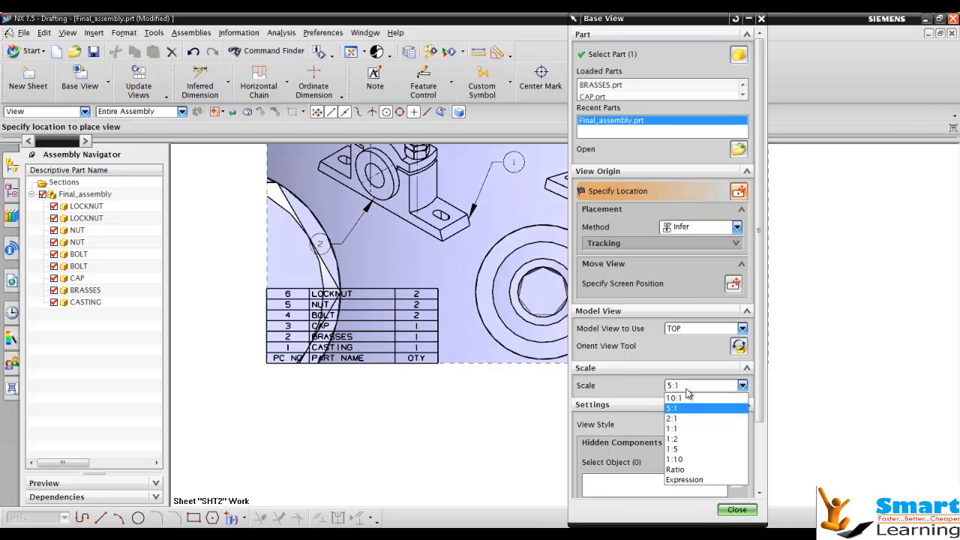
{"action": "left_click", "coordinate": [679, 450]}
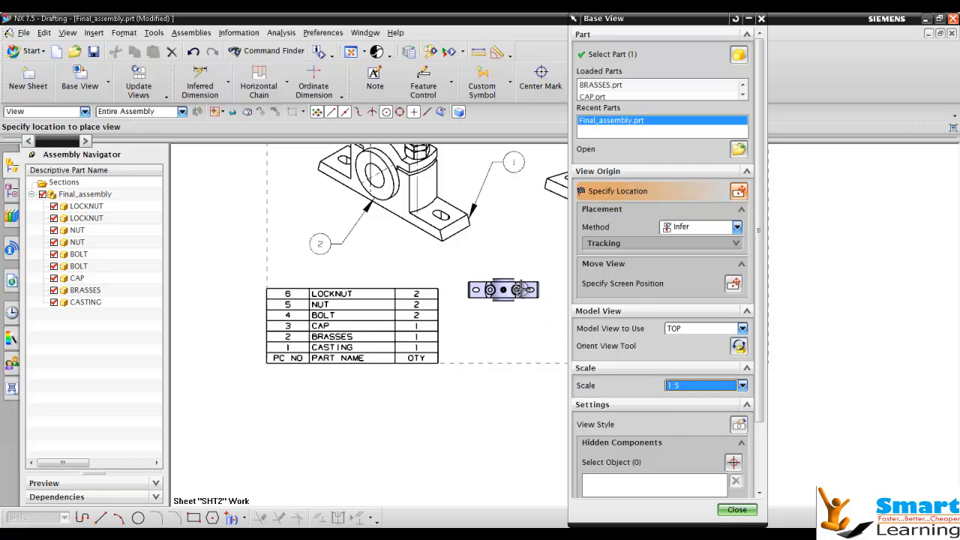
{"action": "left_click", "coordinate": [531, 286]}
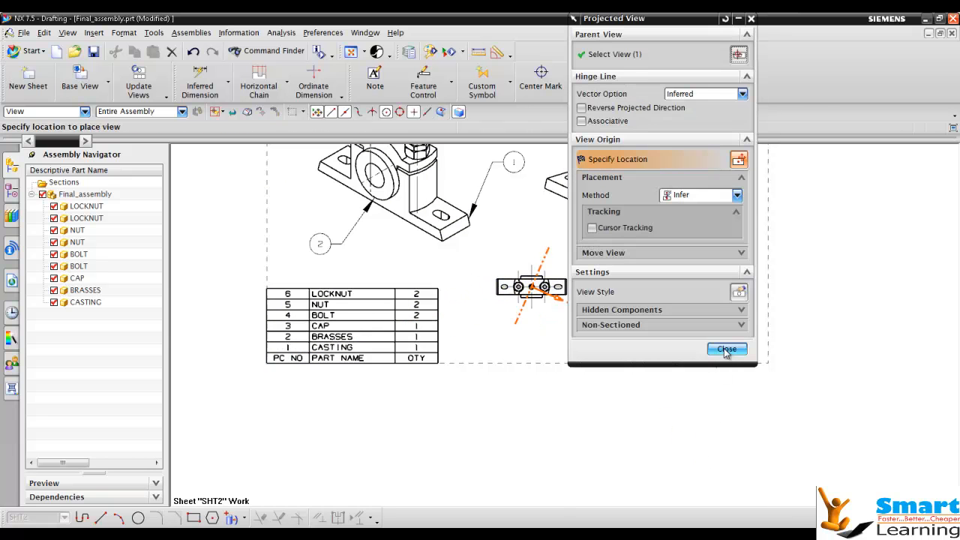
{"action": "left_click", "coordinate": [727, 349]}
{"action": "scroll", "coordinate": [533, 293], "scroll_direction": "up", "scroll_amount": 5}
{"action": "scroll", "coordinate": [490, 294], "scroll_direction": "down", "scroll_amount": 2}
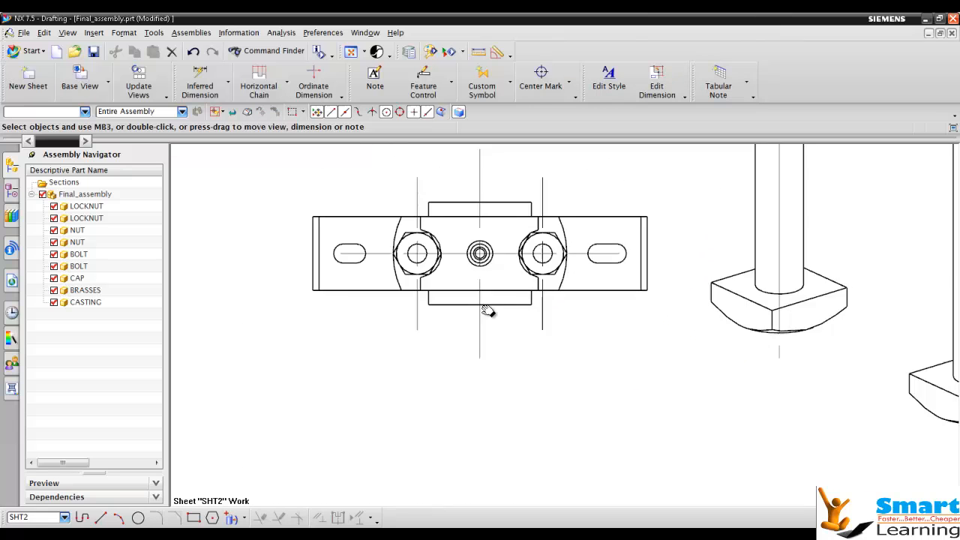
{"action": "right_click", "coordinate": [313, 290]}
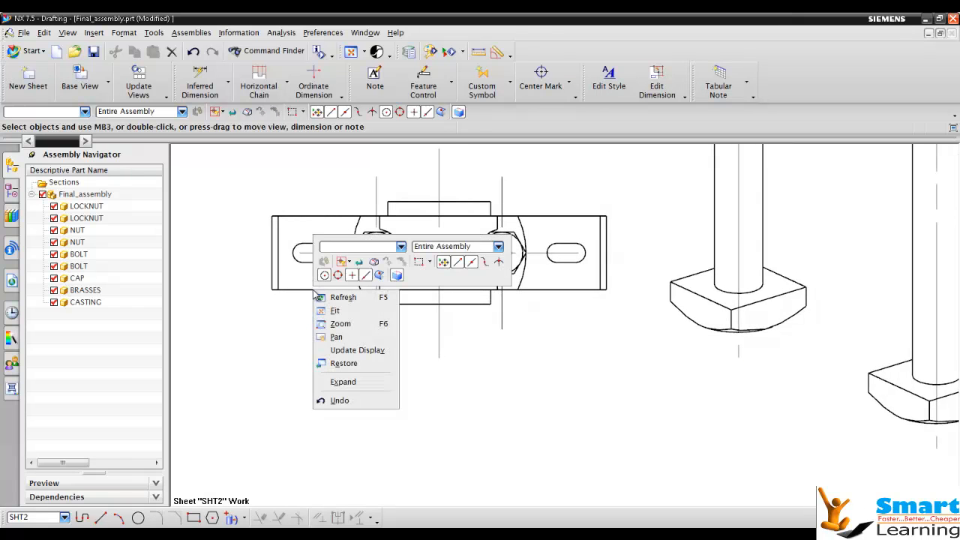
{"action": "key", "text": "Escape"}
{"action": "right_click", "coordinate": [281, 288]}
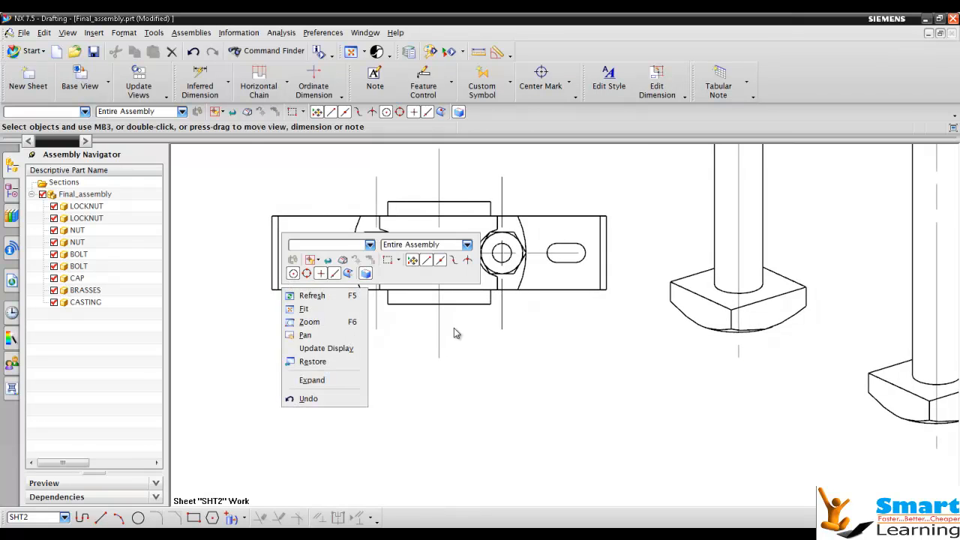
{"action": "key", "text": "Escape"}
Move the new top view slightly up and to the left on the sheet
{"action": "scroll", "coordinate": [379, 307], "scroll_direction": "down", "scroll_amount": 2}
{"action": "scroll", "coordinate": [381, 310], "scroll_direction": "down", "scroll_amount": 1}
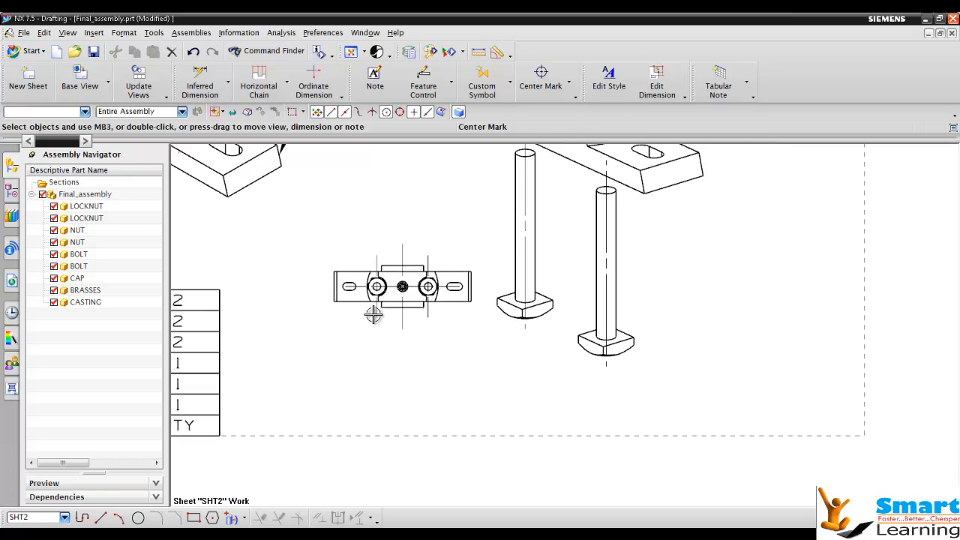
{"action": "mouse_move", "coordinate": [380, 289]}
{"action": "left_mouse_down"}
{"action": "mouse_move", "coordinate": [439, 264]}
{"action": "mouse_move", "coordinate": [353, 290]}
{"action": "mouse_move", "coordinate": [317, 231]}
{"action": "mouse_move", "coordinate": [286, 225]}
{"action": "left_mouse_up"}
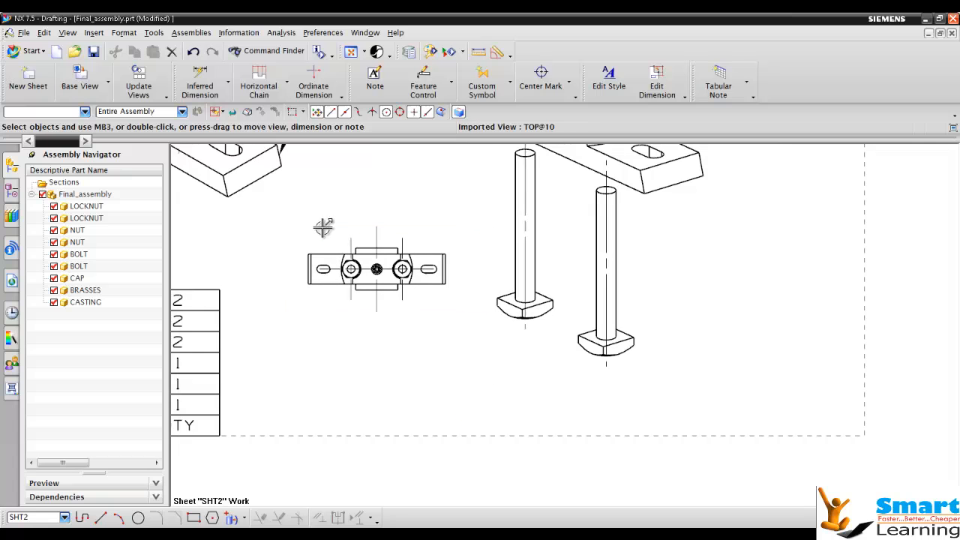
Add a section view from the top view, cutting horizontally through the central hole, and place it directly below
{"action": "scroll", "coordinate": [339, 234], "scroll_direction": "up", "scroll_amount": 2}
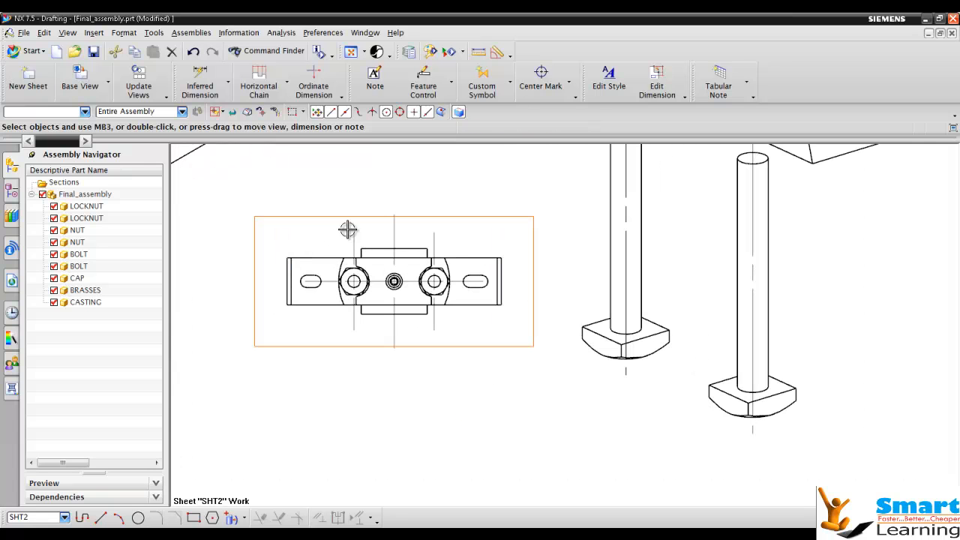
{"action": "right_click", "coordinate": [350, 220]}
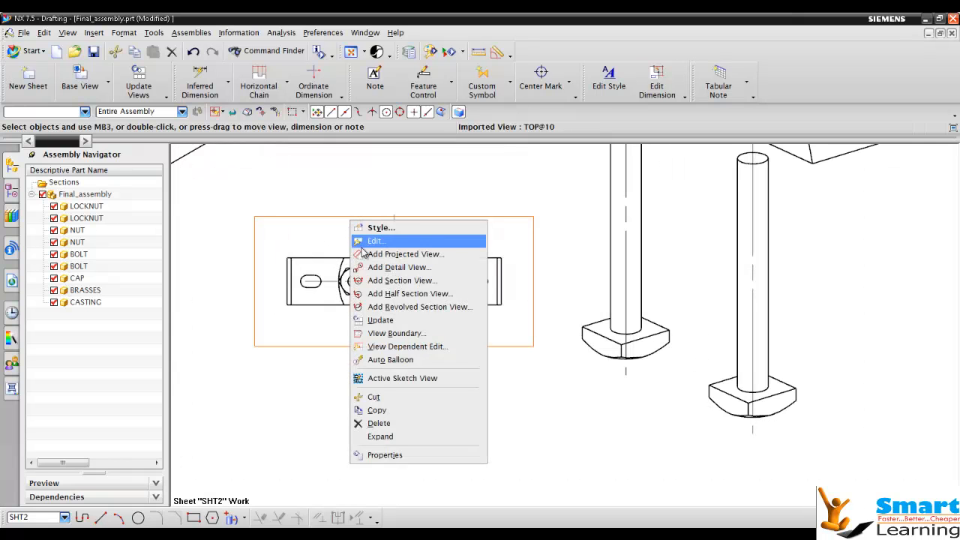
{"action": "left_click", "coordinate": [390, 280]}
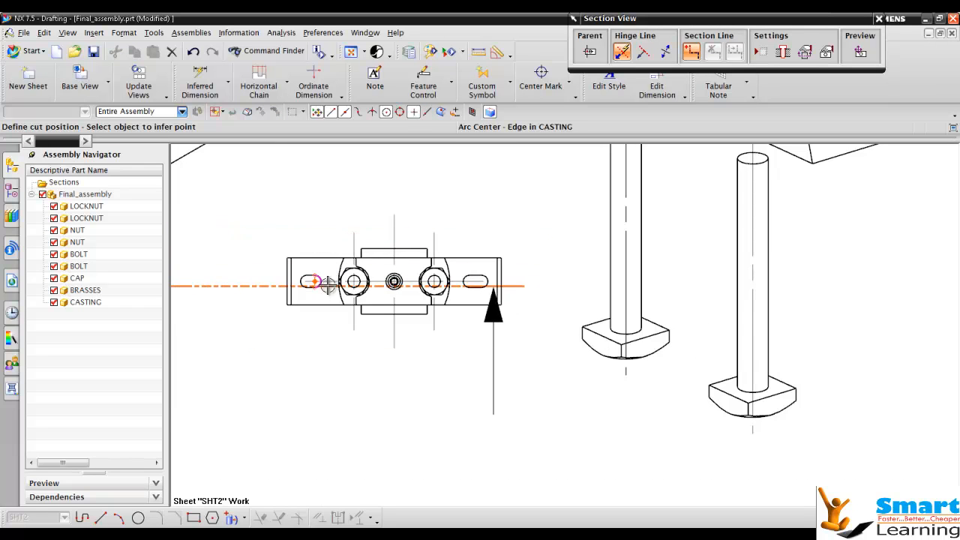
{"action": "left_click", "coordinate": [394, 281]}
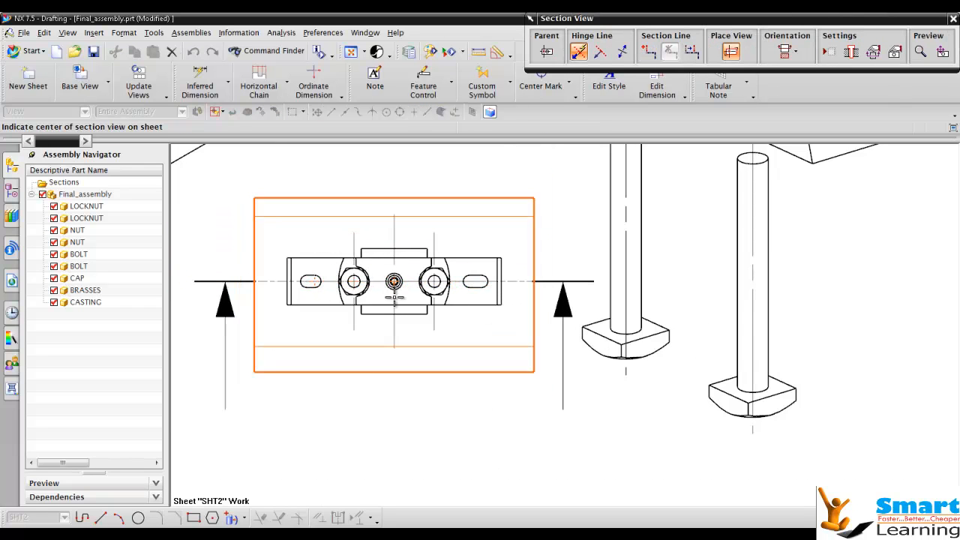
{"action": "left_click", "coordinate": [393, 452]}
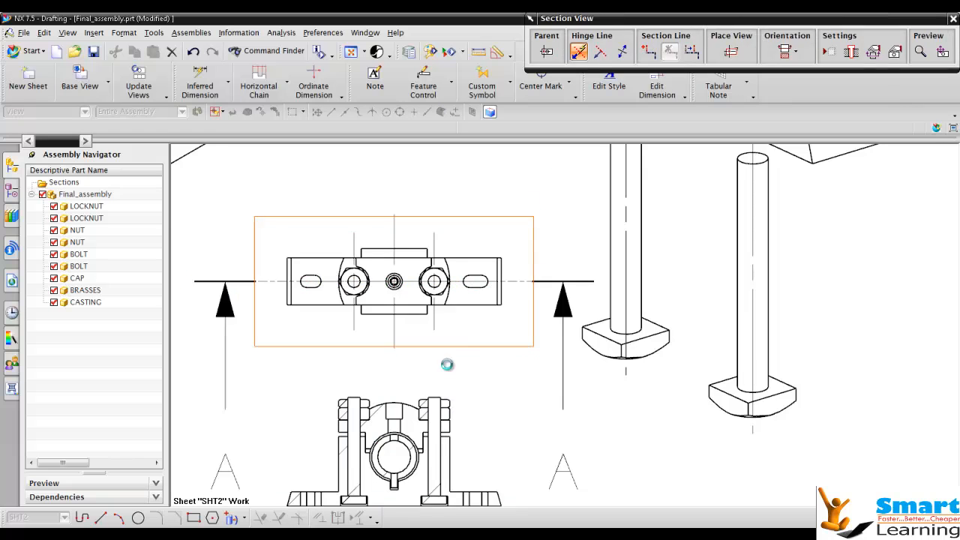
{"action": "scroll", "coordinate": [481, 375], "scroll_direction": "up", "scroll_amount": 5}
{"action": "scroll", "coordinate": [572, 326], "scroll_direction": "down", "scroll_amount": 5}
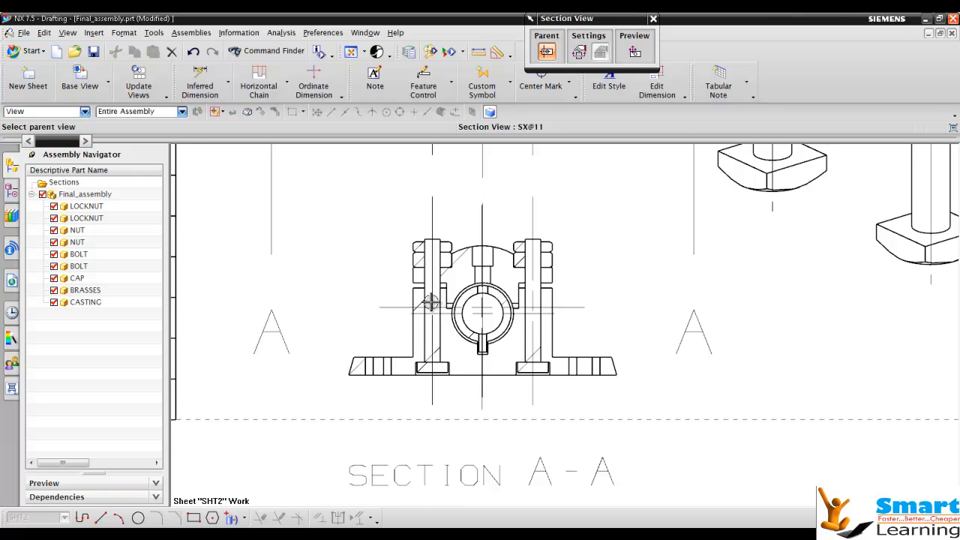
{"action": "left_click", "coordinate": [421, 302]}
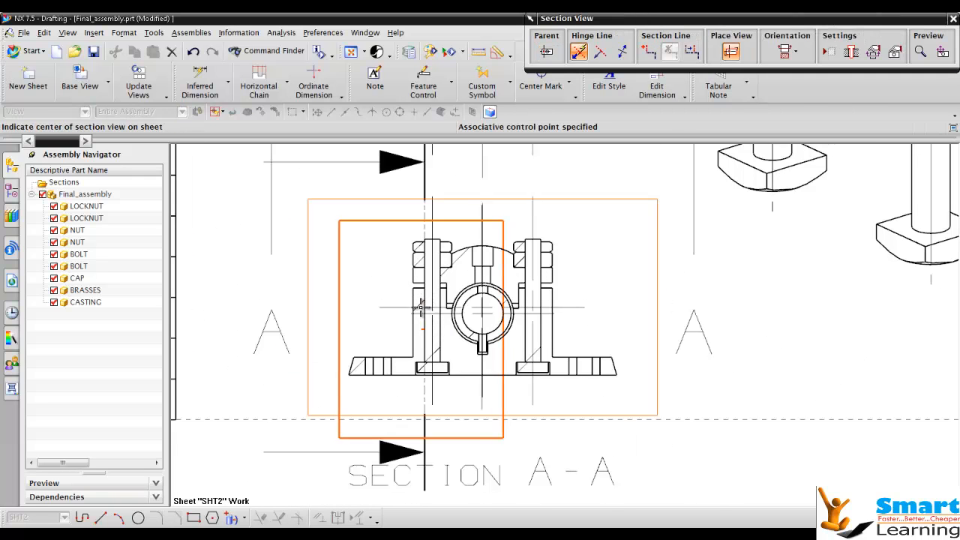
{"action": "left_click", "coordinate": [420, 306]}
Reduce the casting's crosshatch distance in section A-A, trying 2 first and settling on .5
{"action": "scroll", "coordinate": [419, 307], "scroll_direction": "up", "scroll_amount": 5}
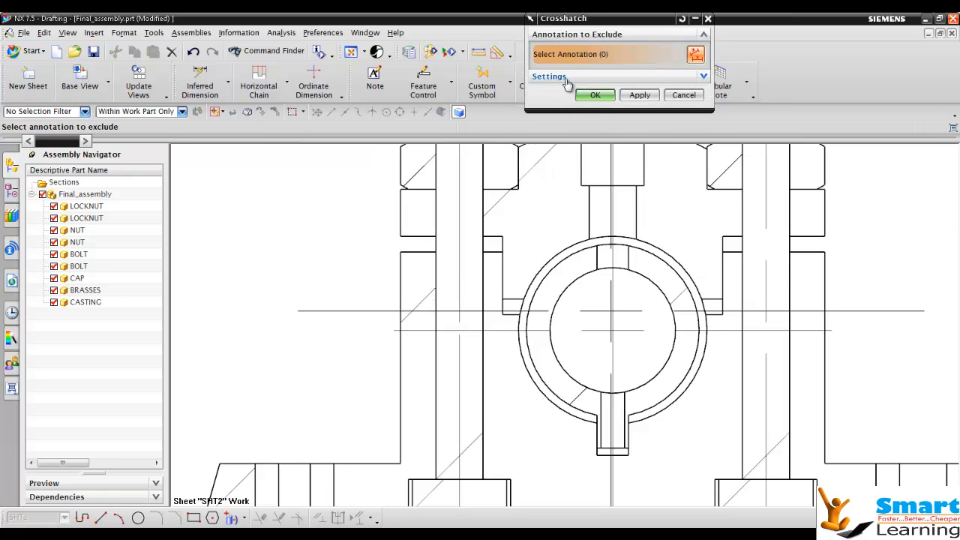
{"action": "left_click", "coordinate": [551, 76]}
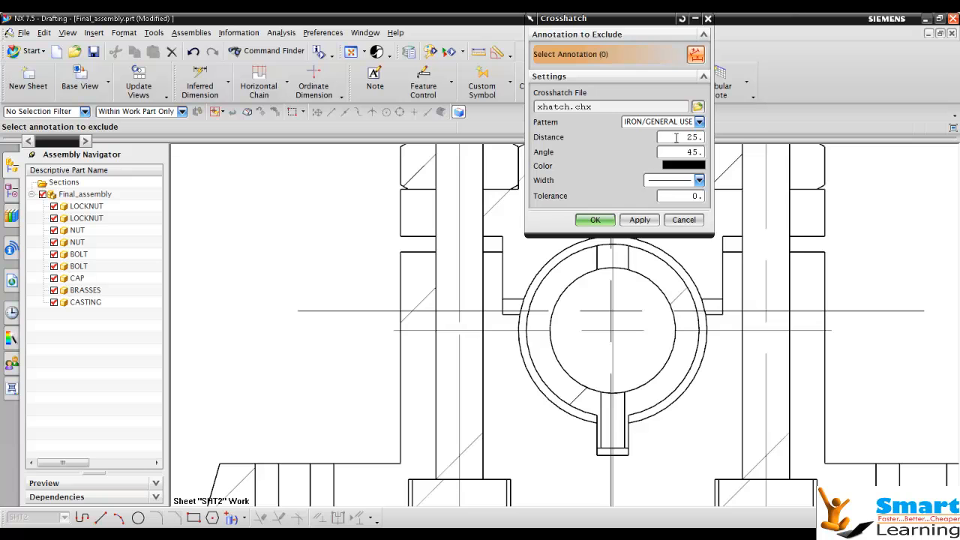
{"action": "type", "text": "2"}
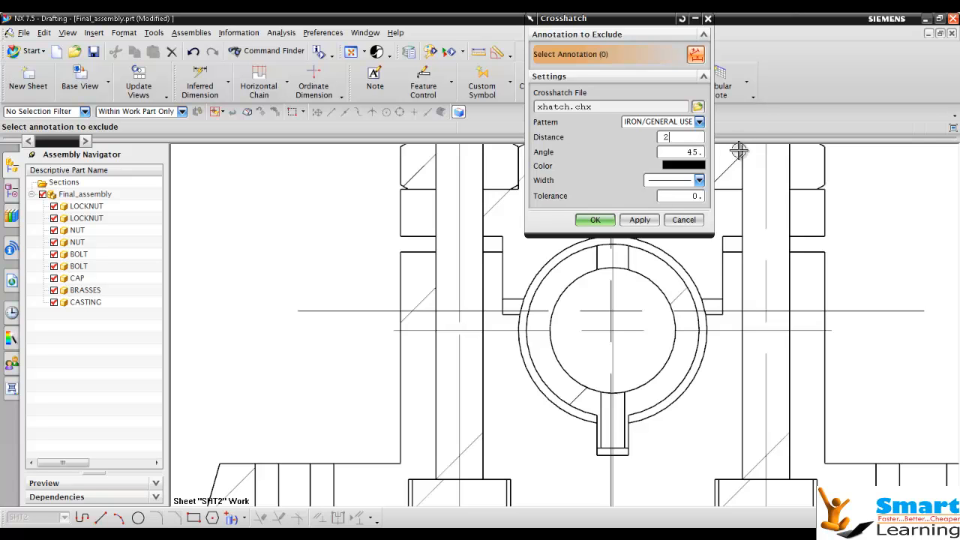
{"action": "left_click", "coordinate": [638, 220]}
{"action": "scroll", "coordinate": [367, 285], "scroll_direction": "down", "scroll_amount": 5}
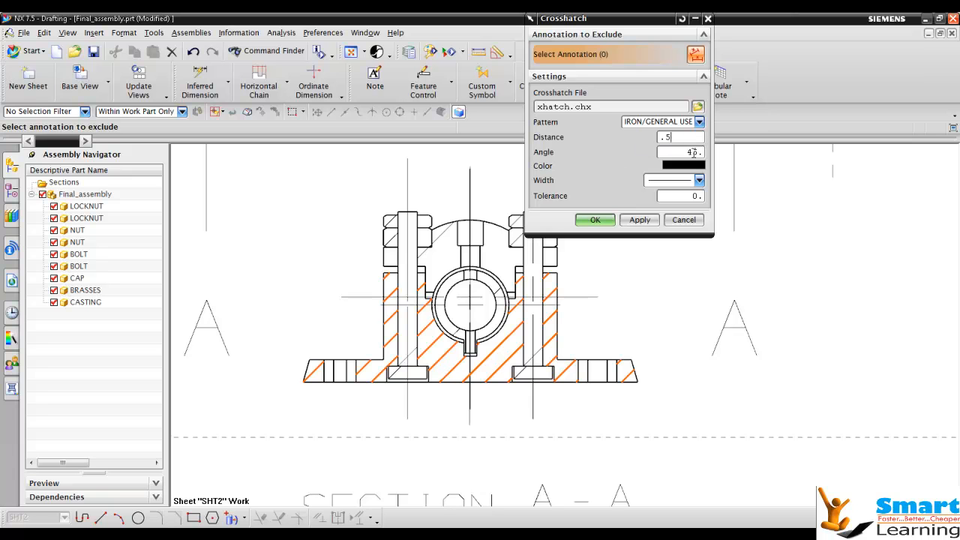
{"action": "left_click", "coordinate": [639, 220]}
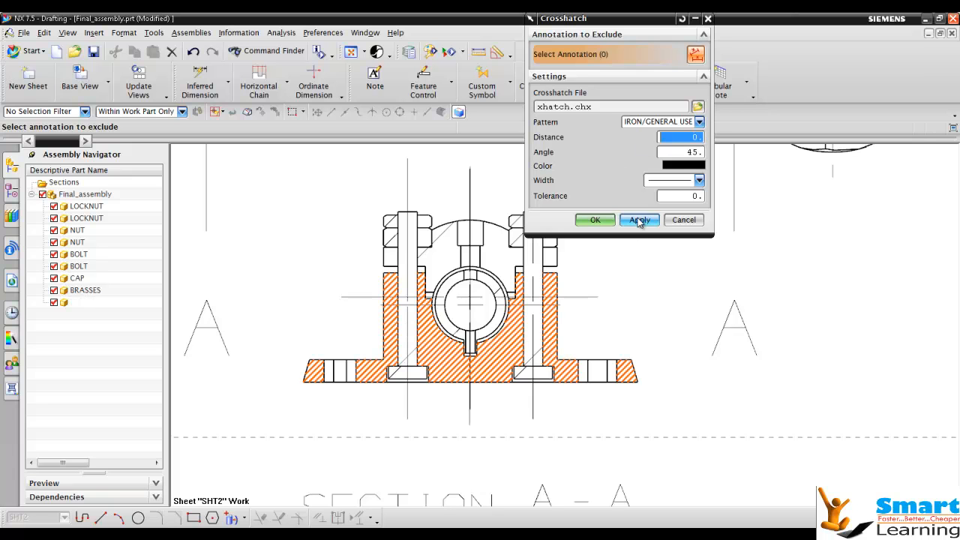
{"action": "left_click", "coordinate": [593, 220]}
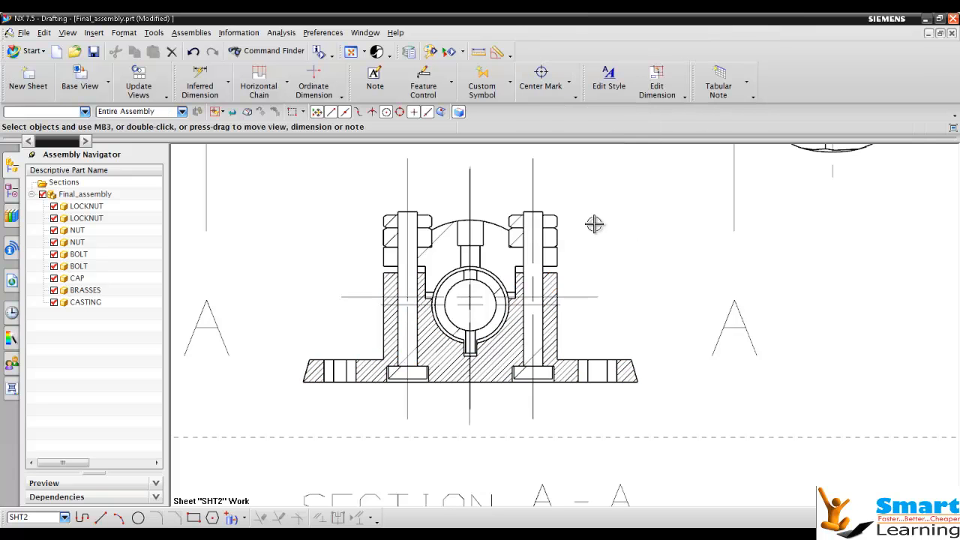
Set the cap's crosshatch distance in section A-A to .25
{"action": "double_click", "coordinate": [442, 232]}
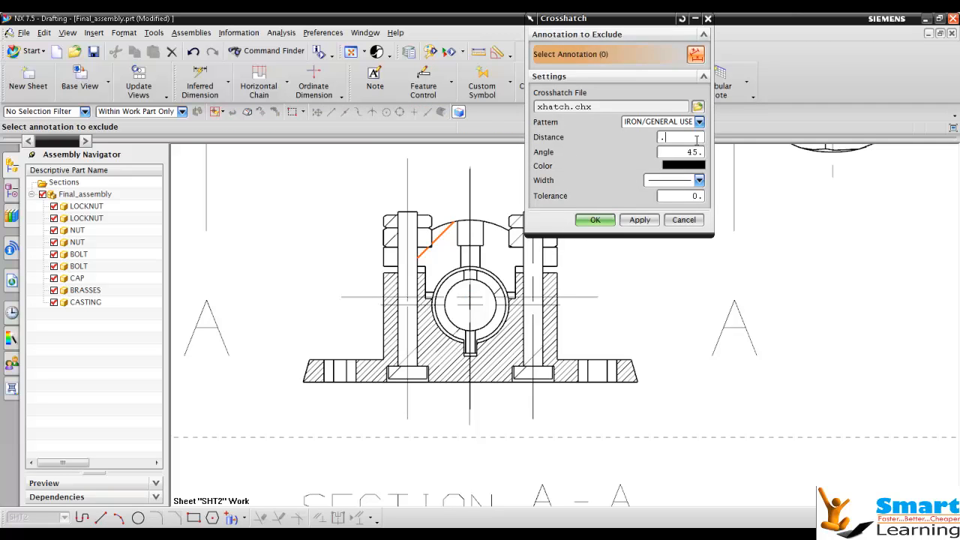
{"action": "type", "text": ".25"}
{"action": "left_click", "coordinate": [639, 219]}
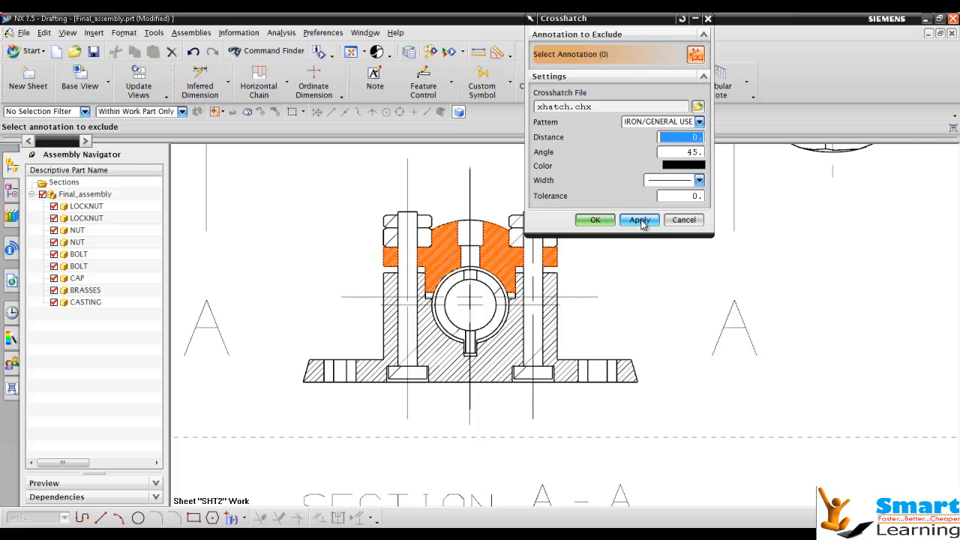
{"action": "left_click", "coordinate": [595, 220]}
{"action": "scroll", "coordinate": [622, 251], "scroll_direction": "up", "scroll_amount": 3}
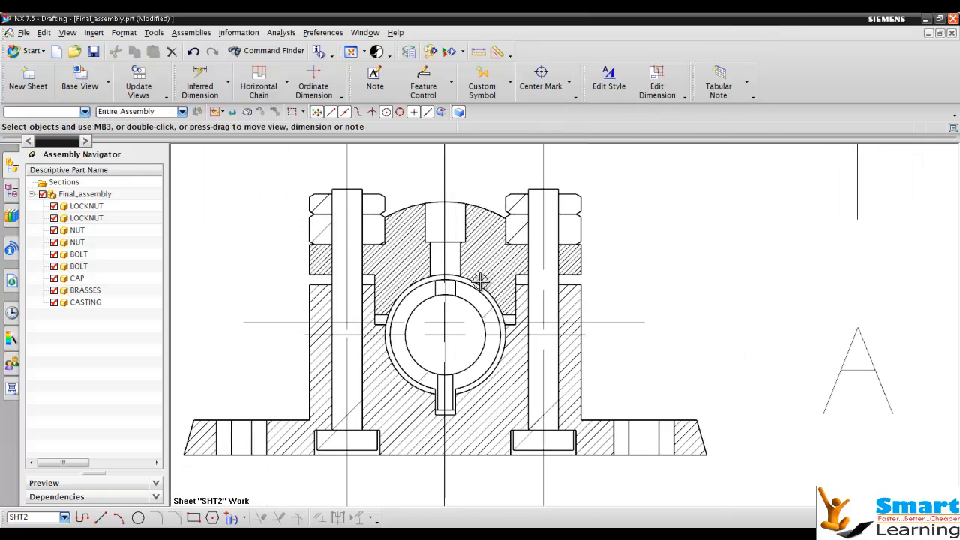
{"action": "double_click", "coordinate": [516, 203]}
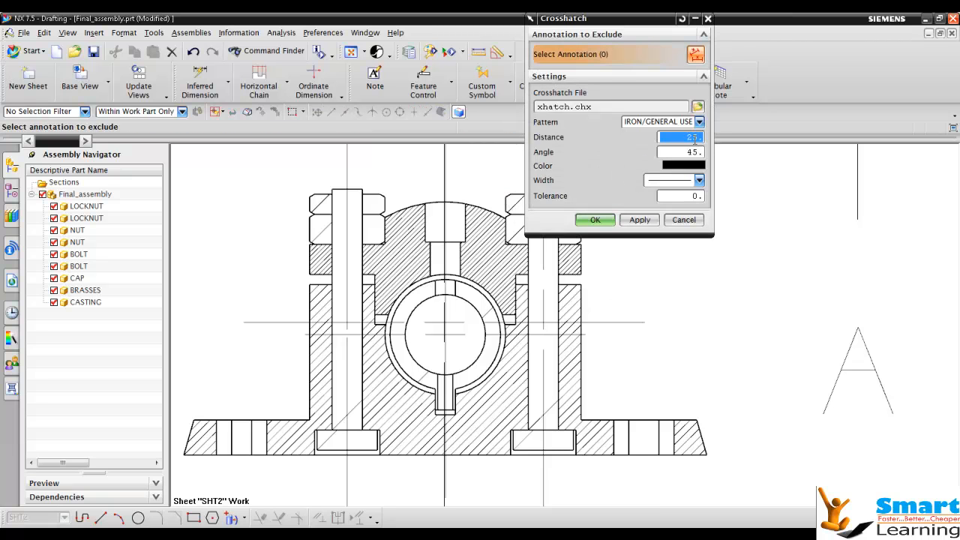
{"action": "type", "text": "2"}
{"action": "left_click", "coordinate": [595, 220]}
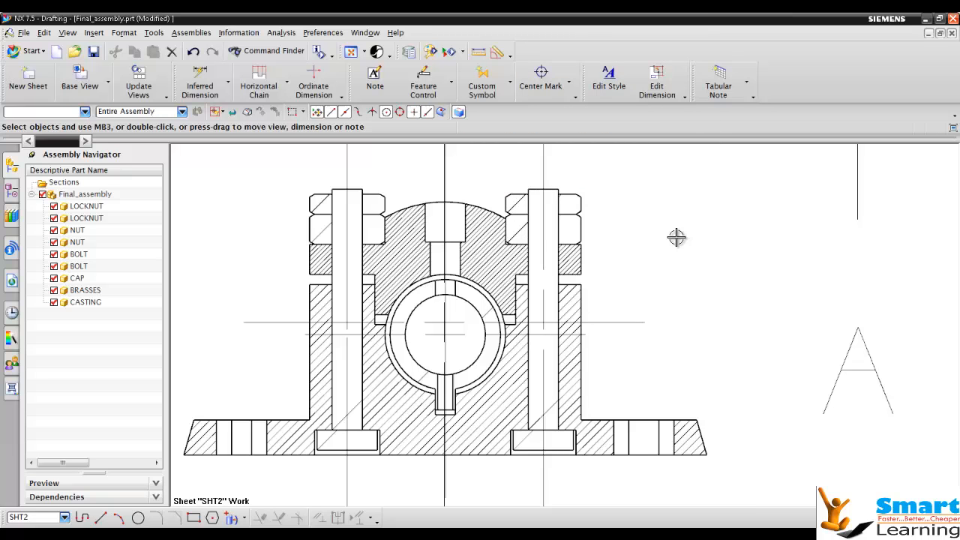
Close the Final_assembly drawing and go to the Half Section View slide of c13_nx_7.5.pdf in Adobe Reader
{"action": "scroll", "coordinate": [677, 233], "scroll_direction": "down", "scroll_amount": 3}
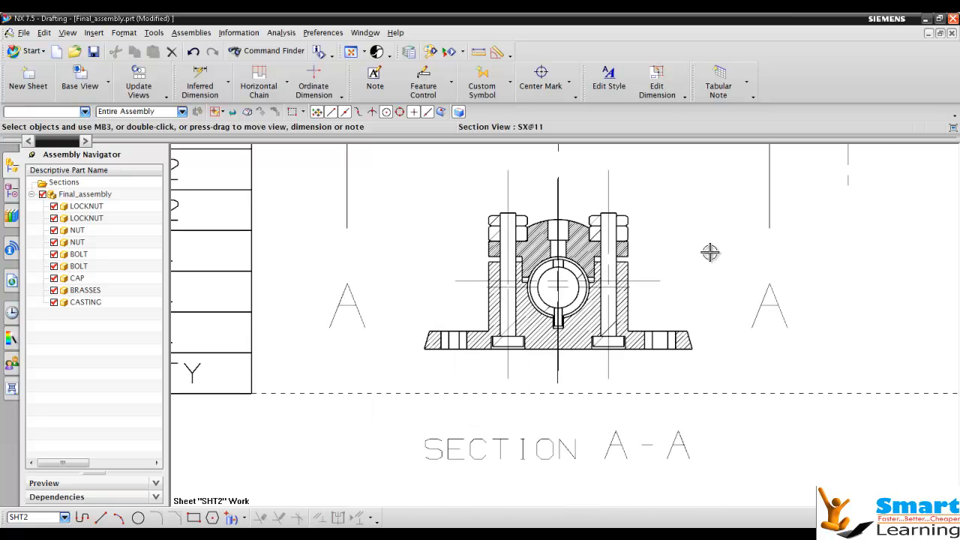
{"action": "scroll", "coordinate": [645, 274], "scroll_direction": "up", "scroll_amount": 2}
{"action": "scroll", "coordinate": [607, 289], "scroll_direction": "down", "scroll_amount": 5}
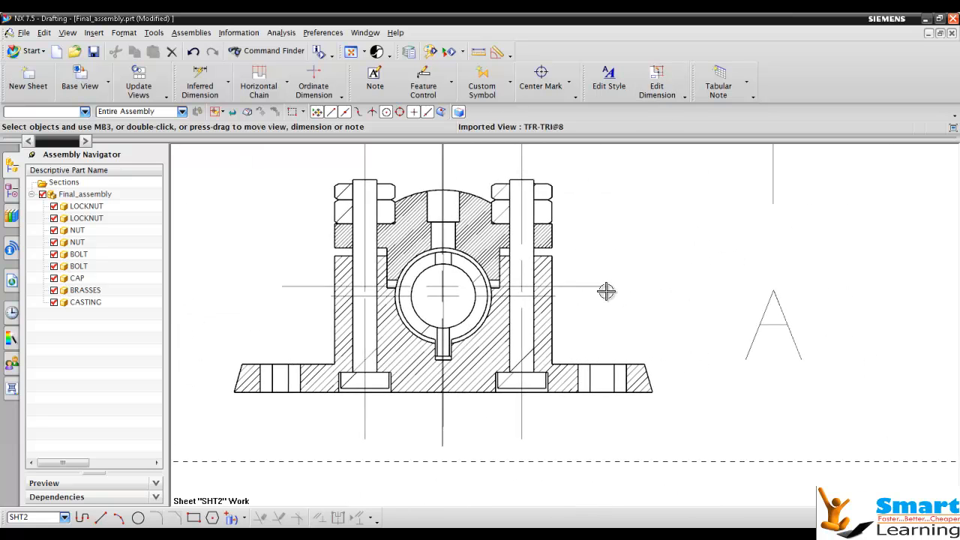
{"action": "left_click", "coordinate": [951, 33]}
{"action": "left_click", "coordinate": [480, 300]}
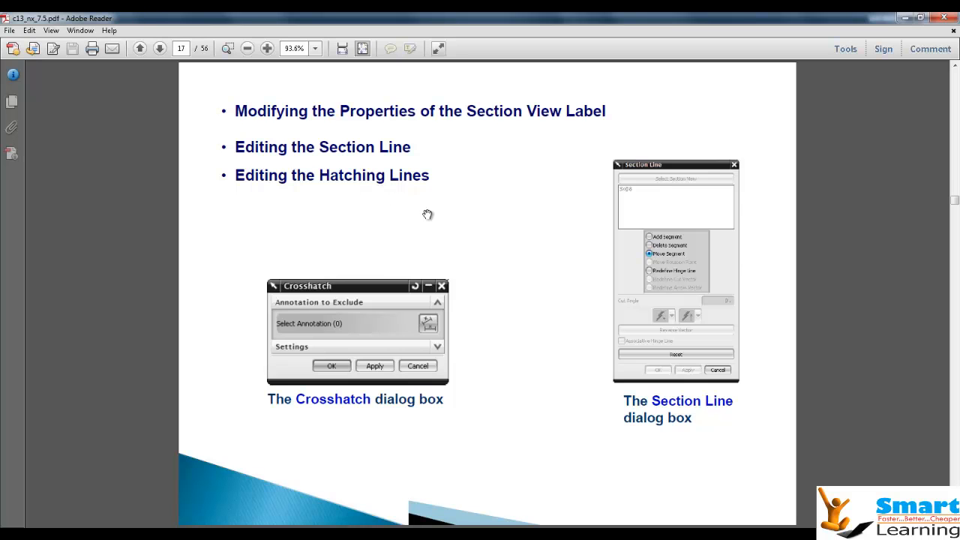
{"action": "scroll", "coordinate": [441, 225], "scroll_direction": "down", "scroll_amount": 3}
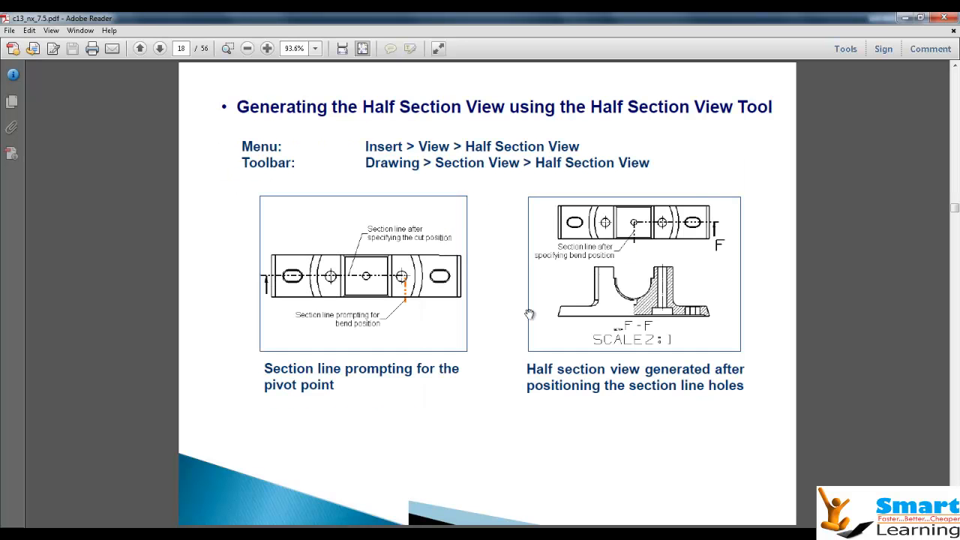